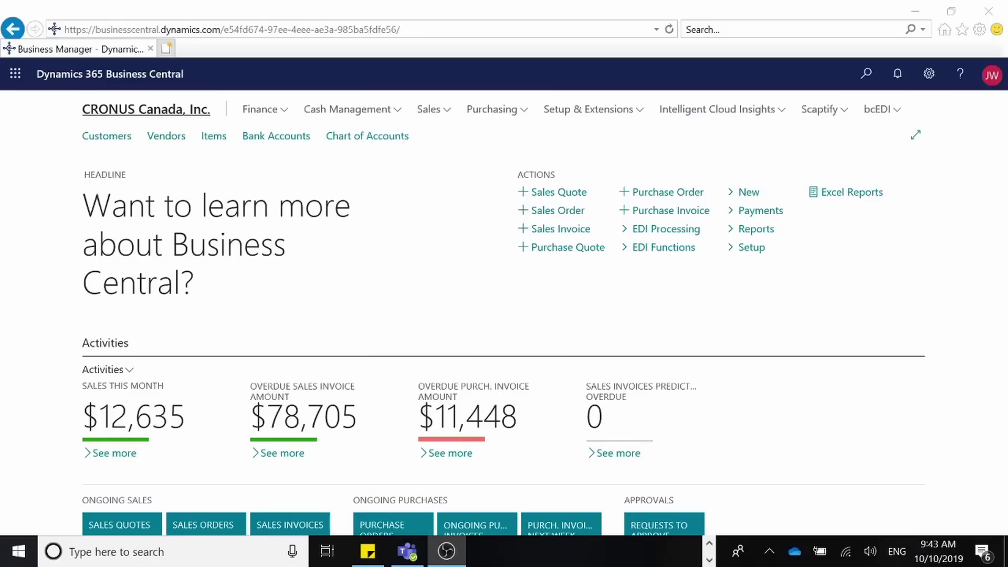
Step: Search for "assisted setup", open the Assisted Setup page and expand it to the wide view
click(871, 77)
text(as)
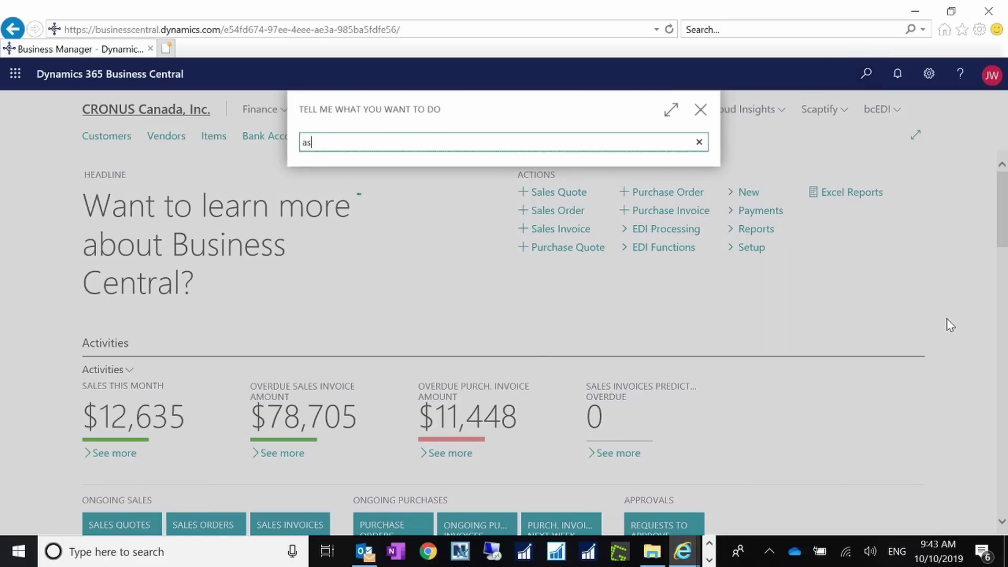
text(sisted s)
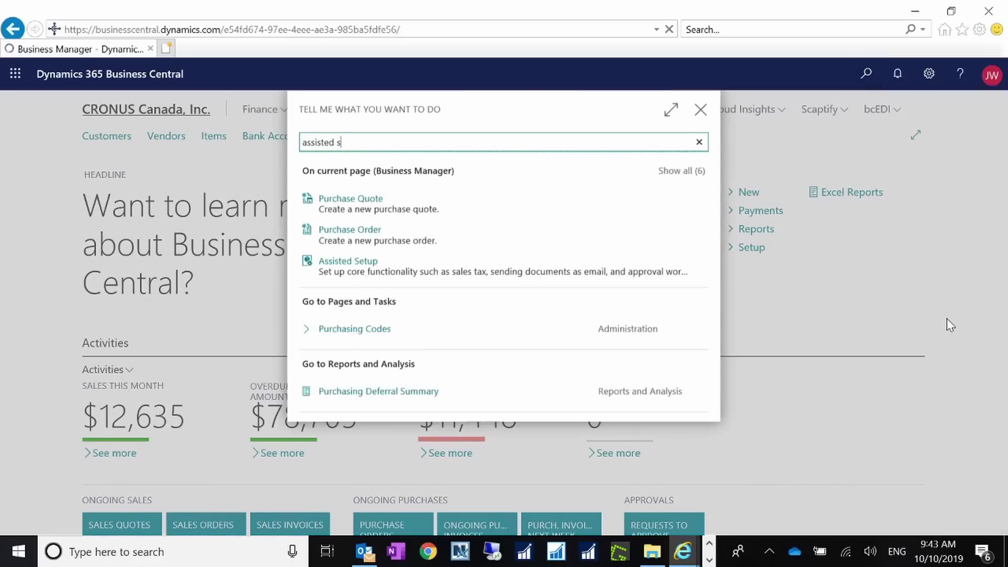
text(etup)
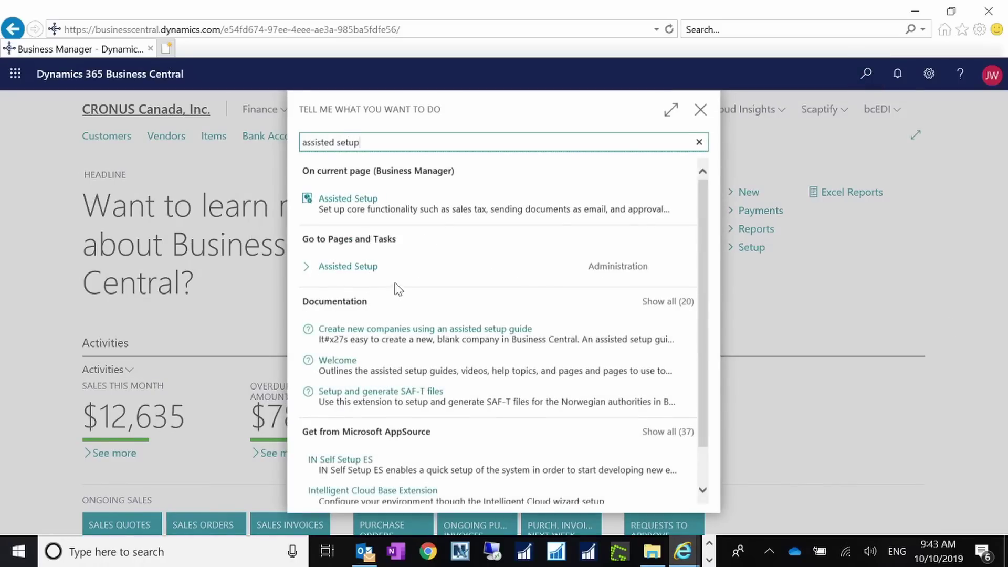
click(354, 271)
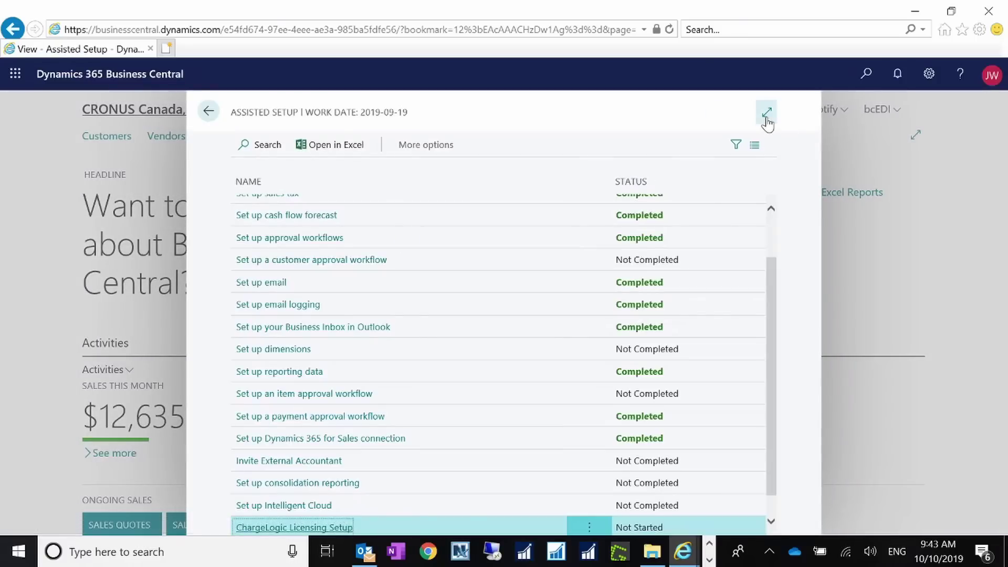
click(766, 121)
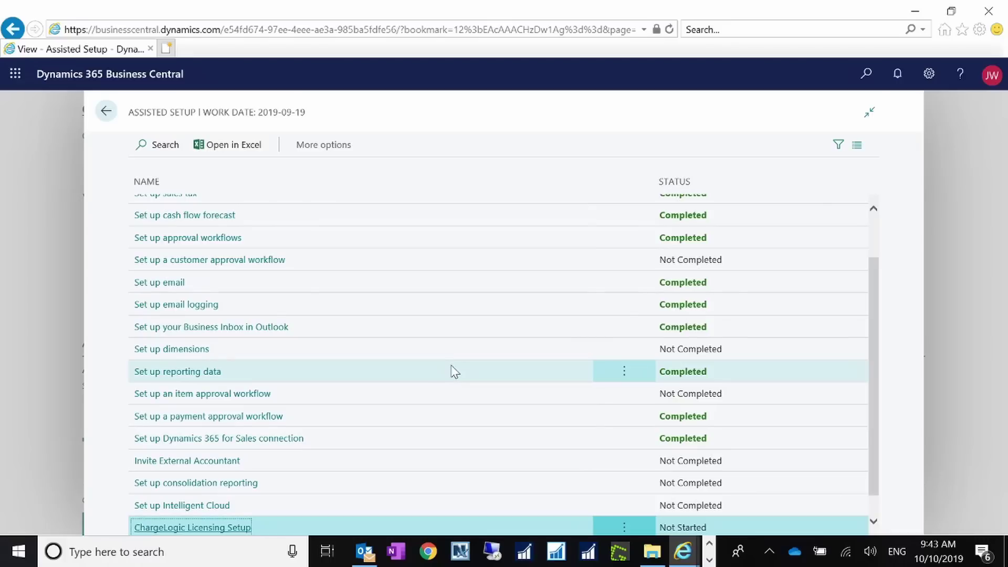
Step: Rerun the Set up email logging guide as far as the Exchange Online administrator credentials page, and close it without entering any credentials
click(177, 306)
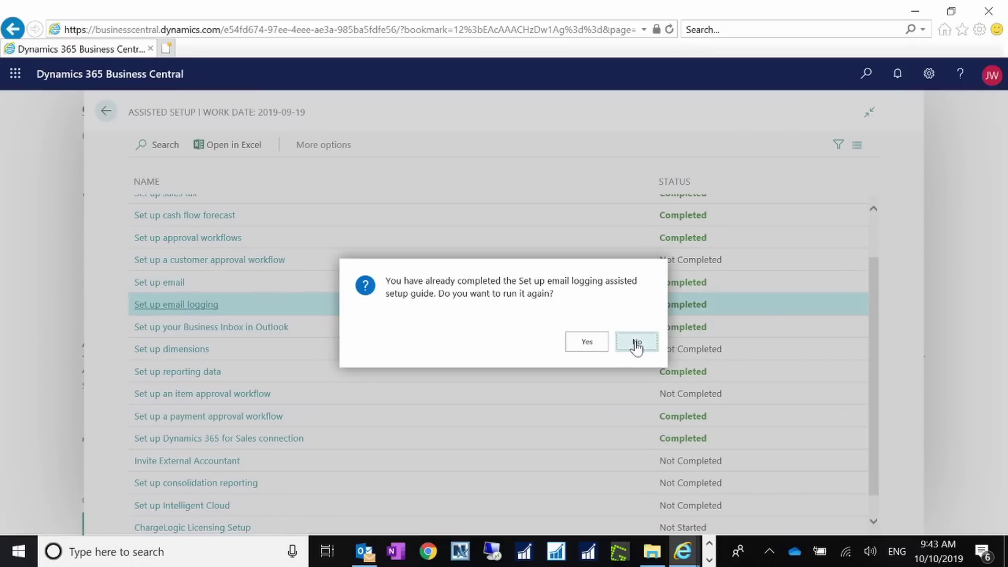
key(Escape)
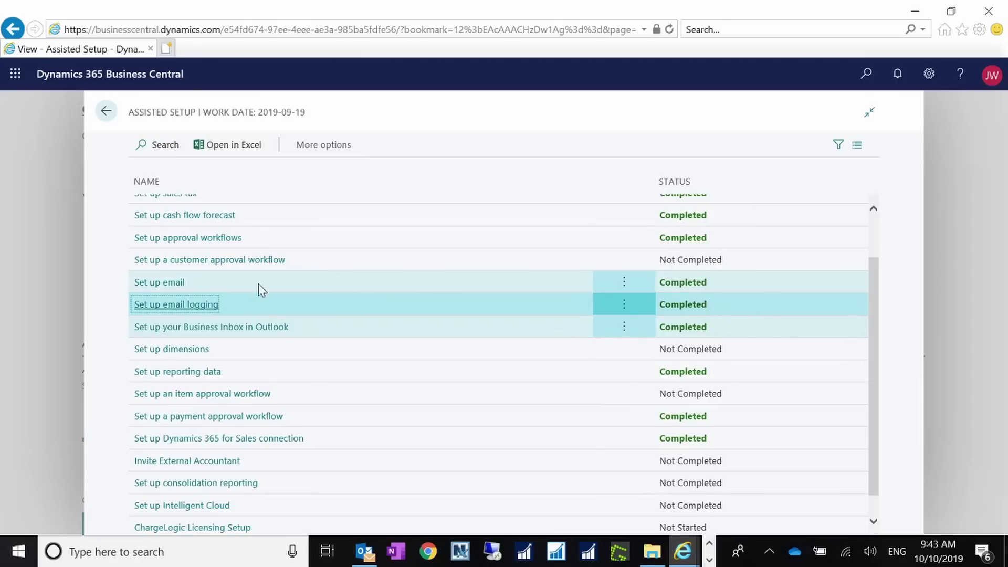
click(187, 311)
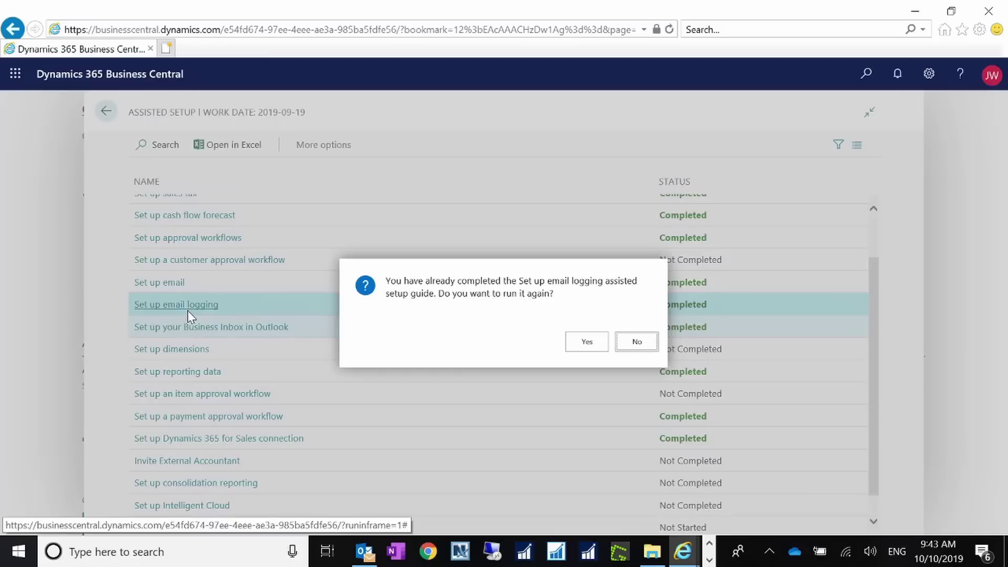
click(590, 350)
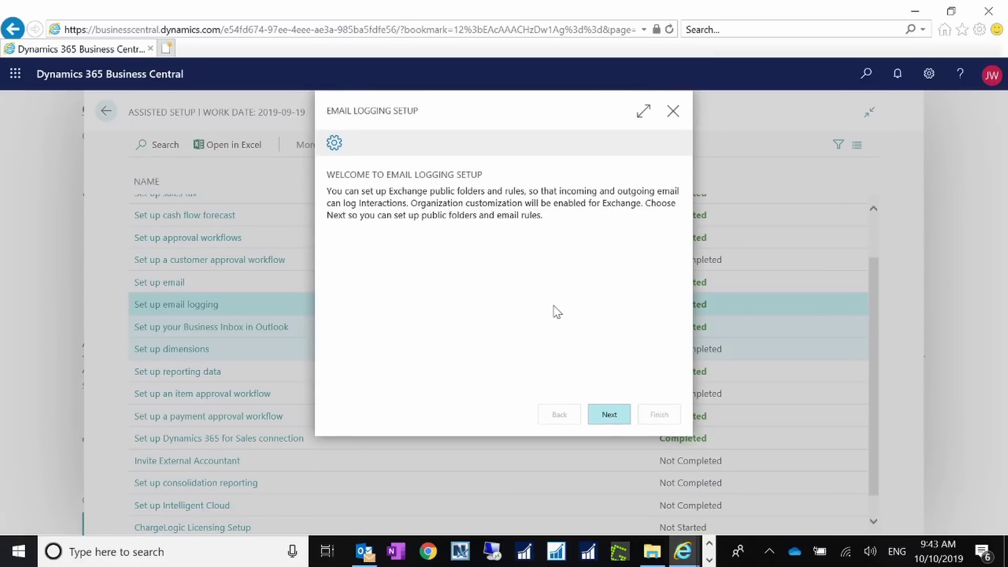
click(607, 414)
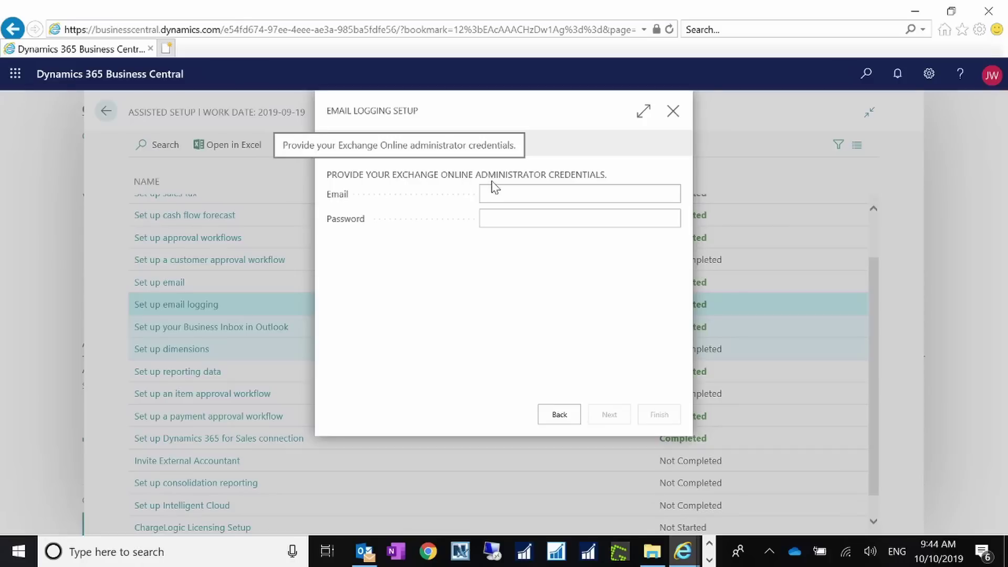
click(516, 190)
click(519, 218)
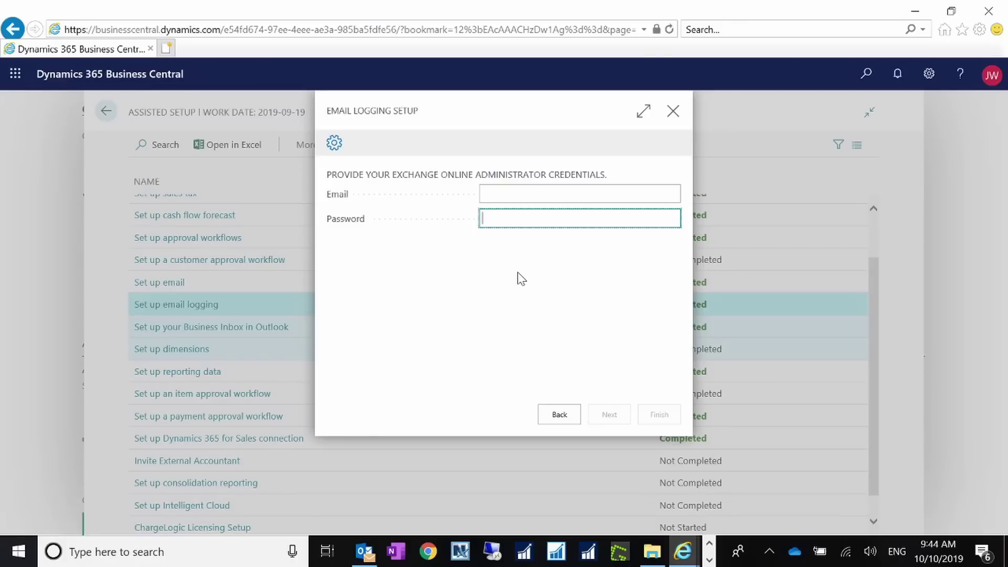
click(673, 111)
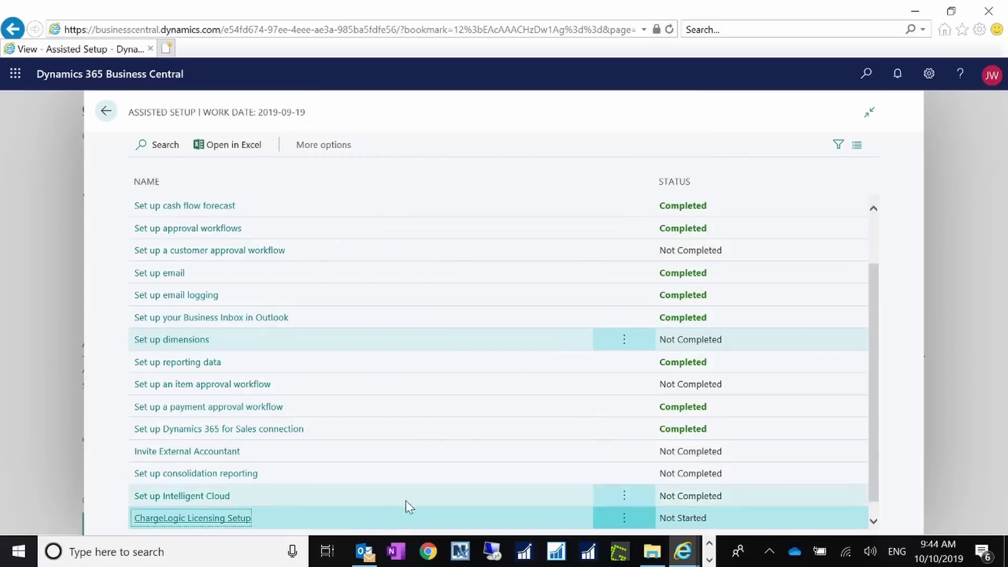
Step: Switch to Outlook, show the full folder list and locate the Queue and Storage folders under the Email Logging public folder
click(371, 554)
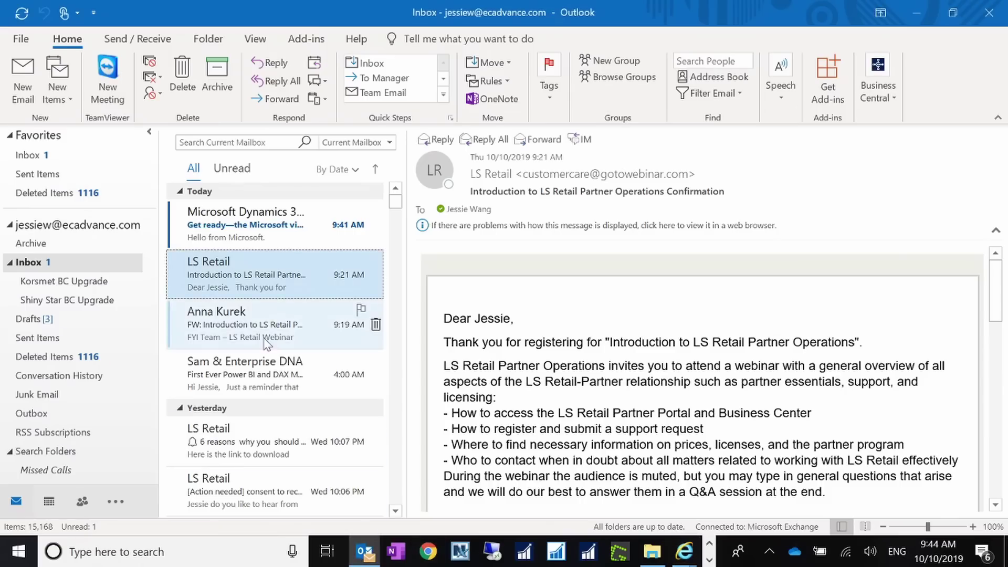
click(113, 505)
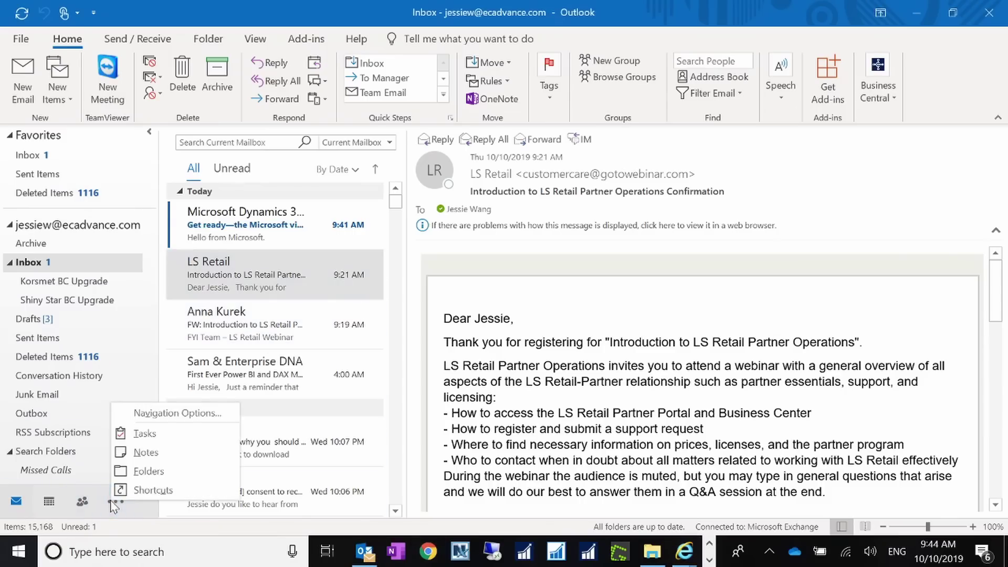
click(148, 474)
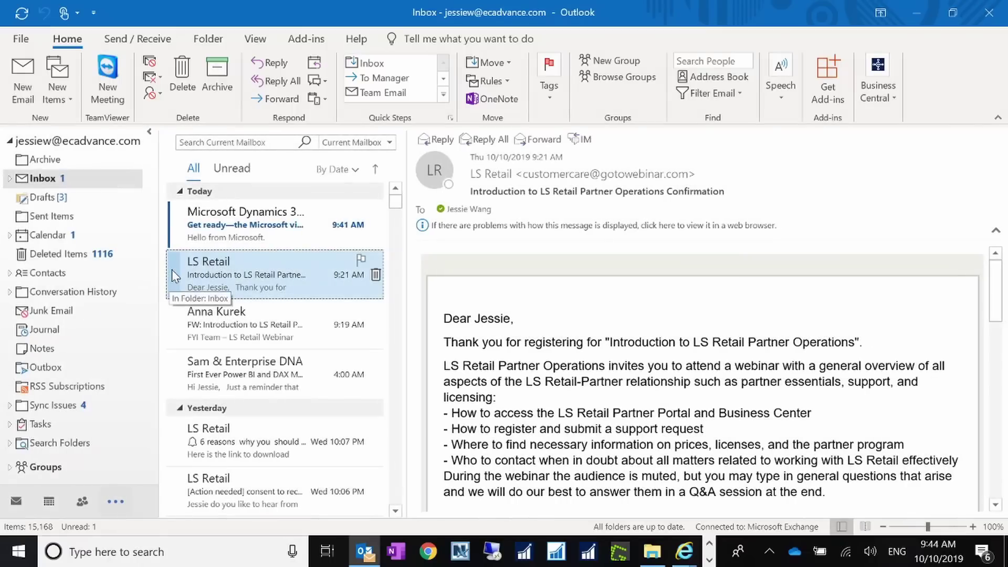
scroll(139, 399, down, 4)
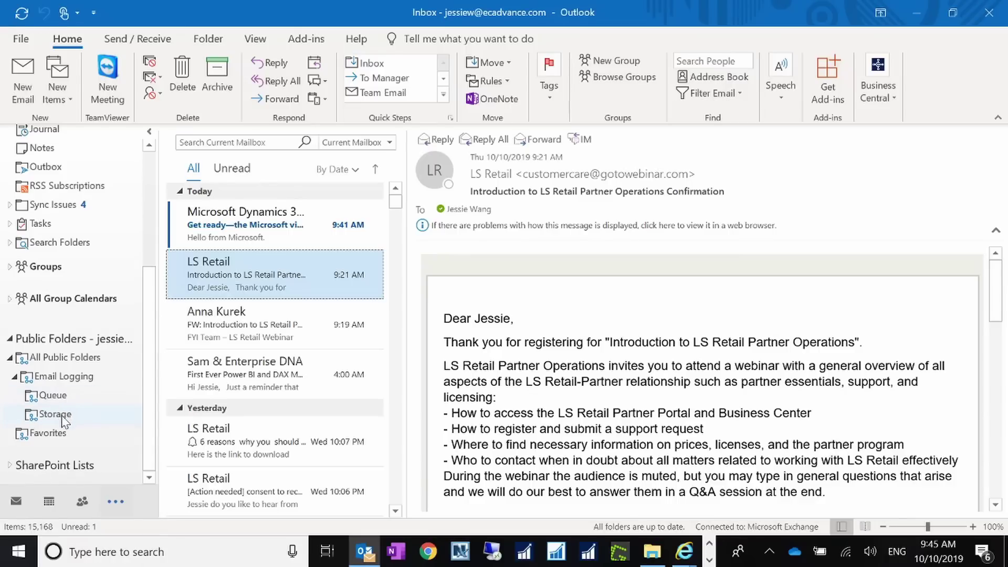
Step: Switch back to Business Central, leave Assisted Setup and open Job Queue Entries by searching for "job queue"
click(683, 551)
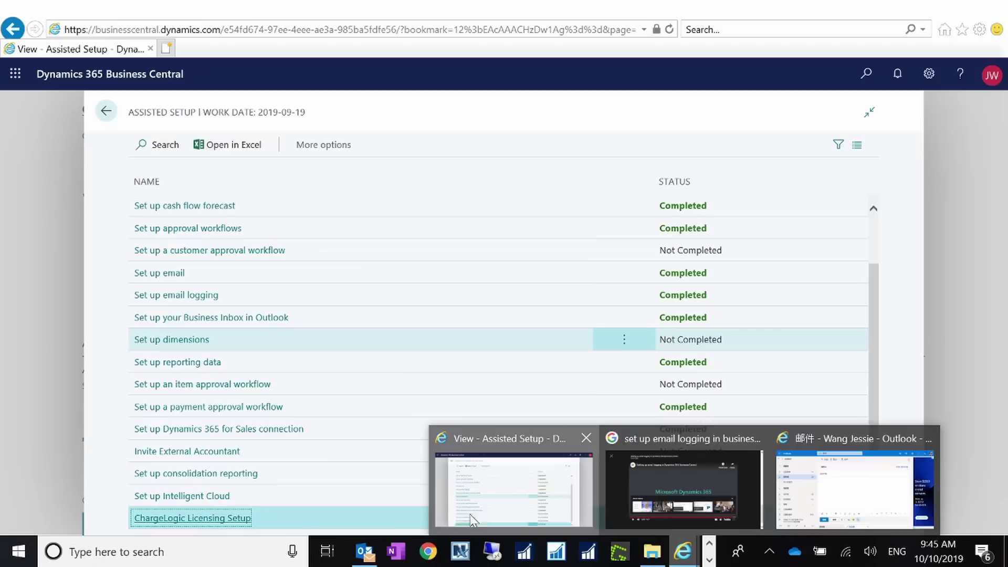
click(509, 512)
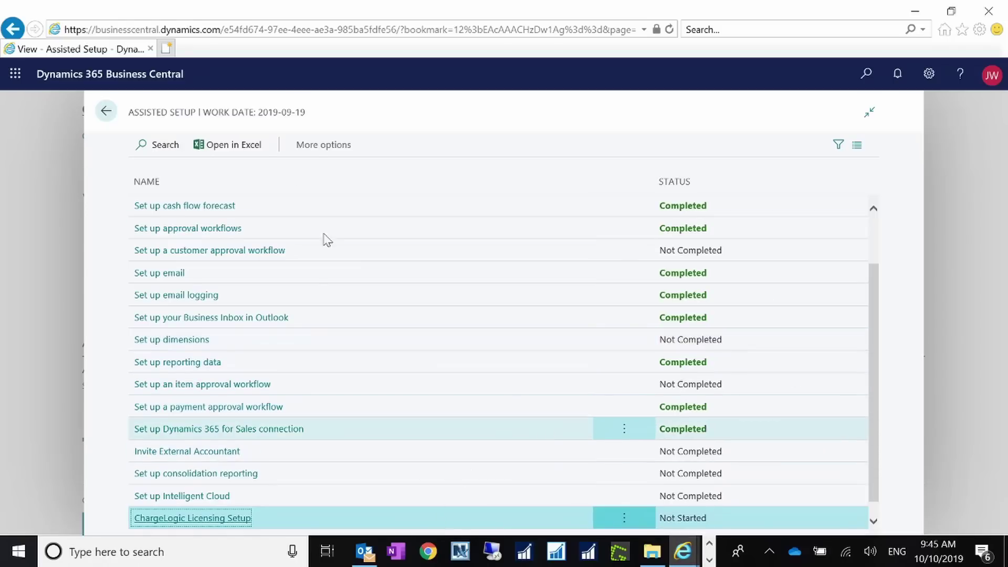
click(107, 112)
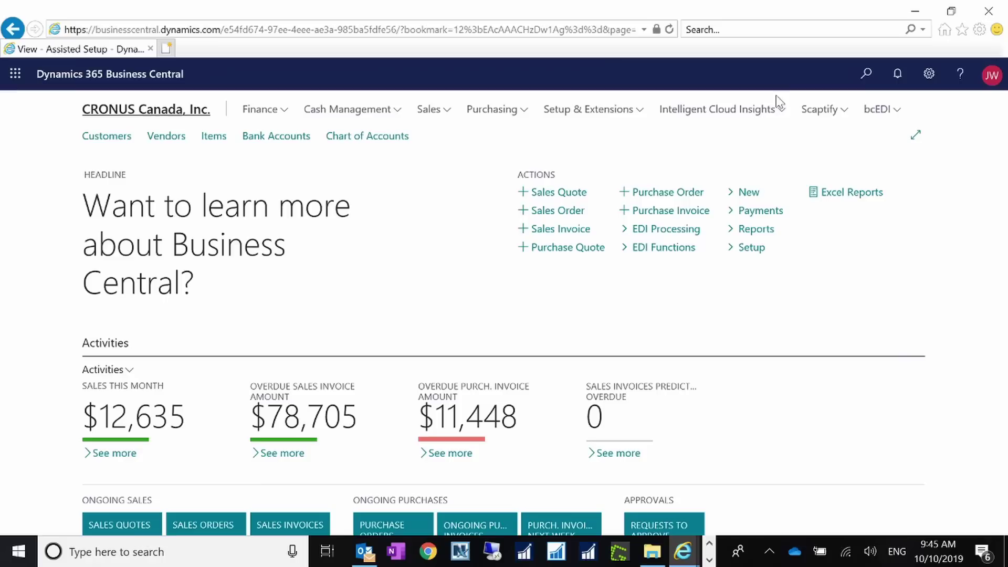
click(871, 74)
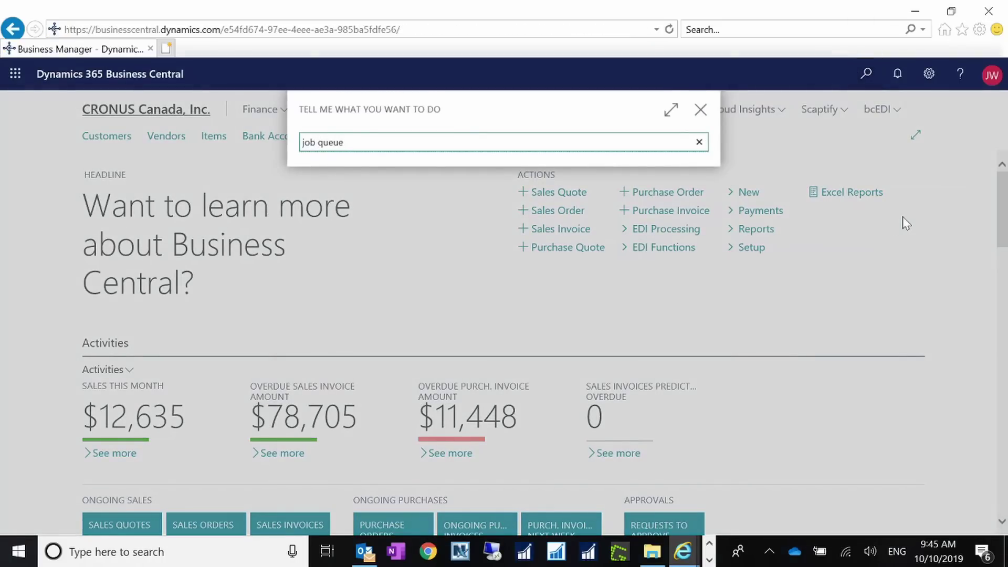
click(388, 205)
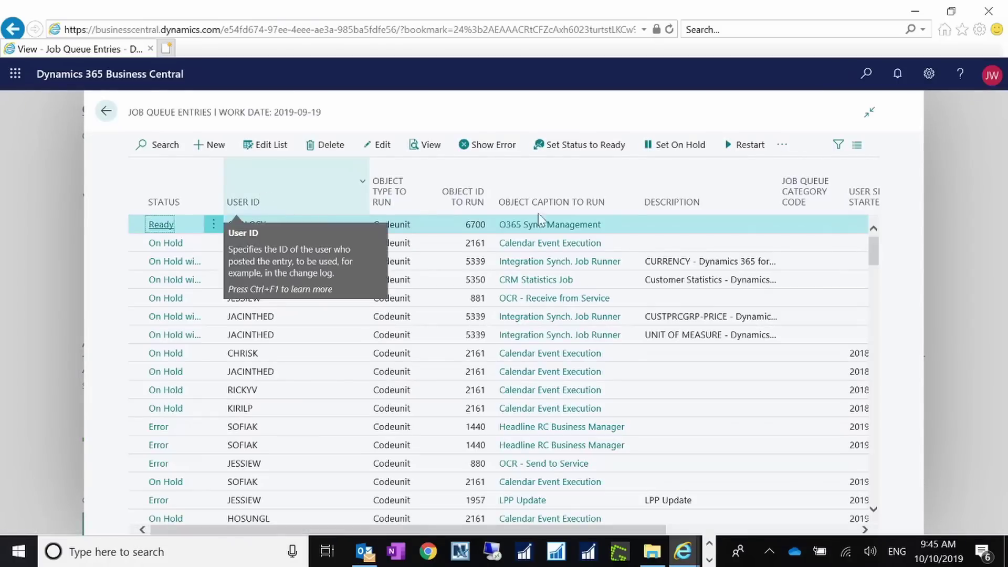
Step: Filter the job queue entries by Object Caption to Run with Email* and close the filter pane
click(635, 187)
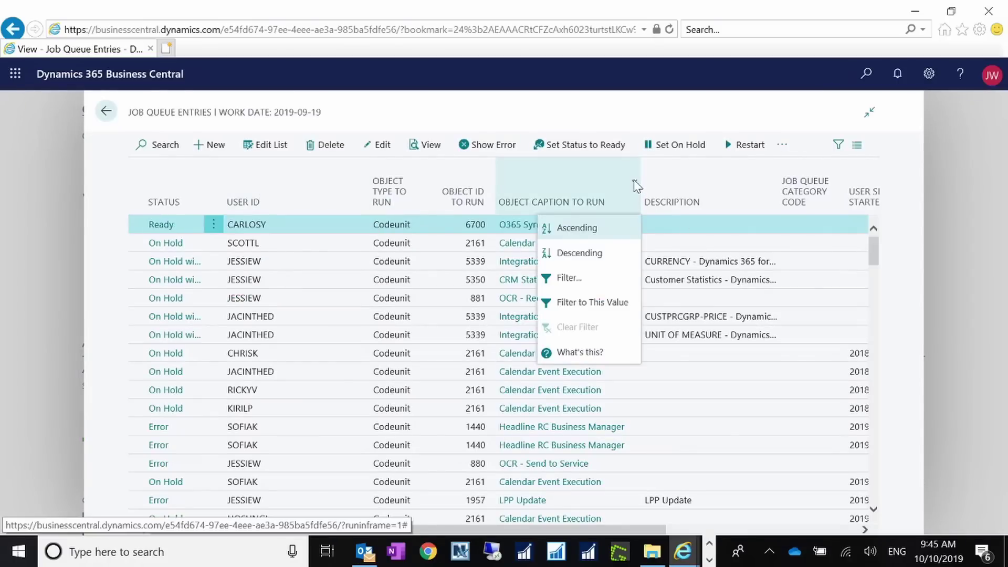
key(Escape)
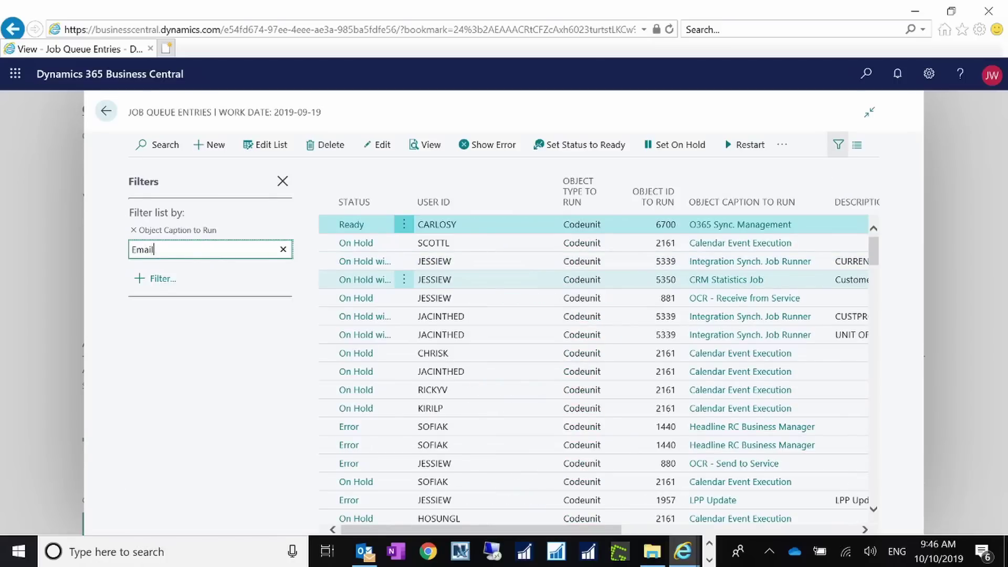
key(Return)
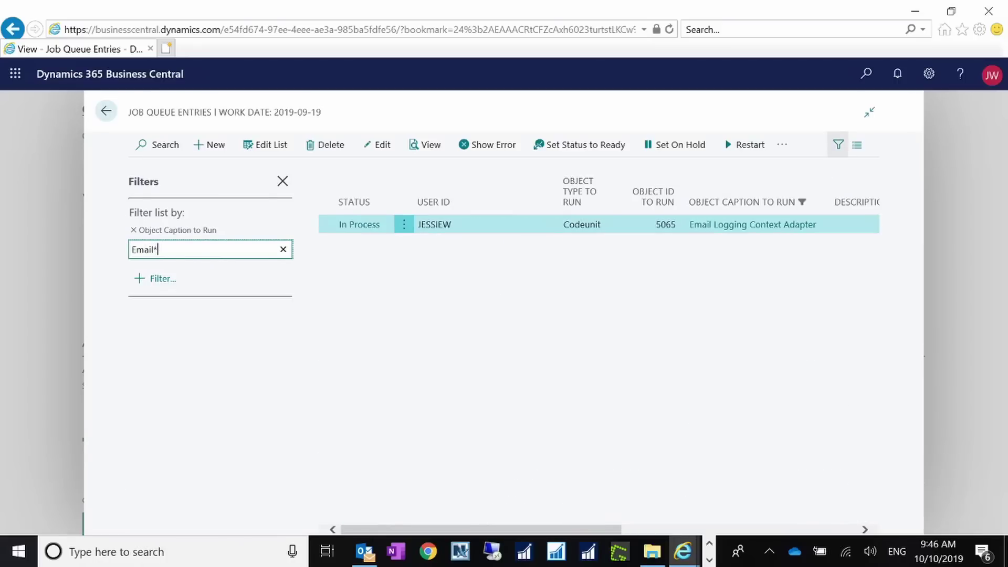
click(282, 181)
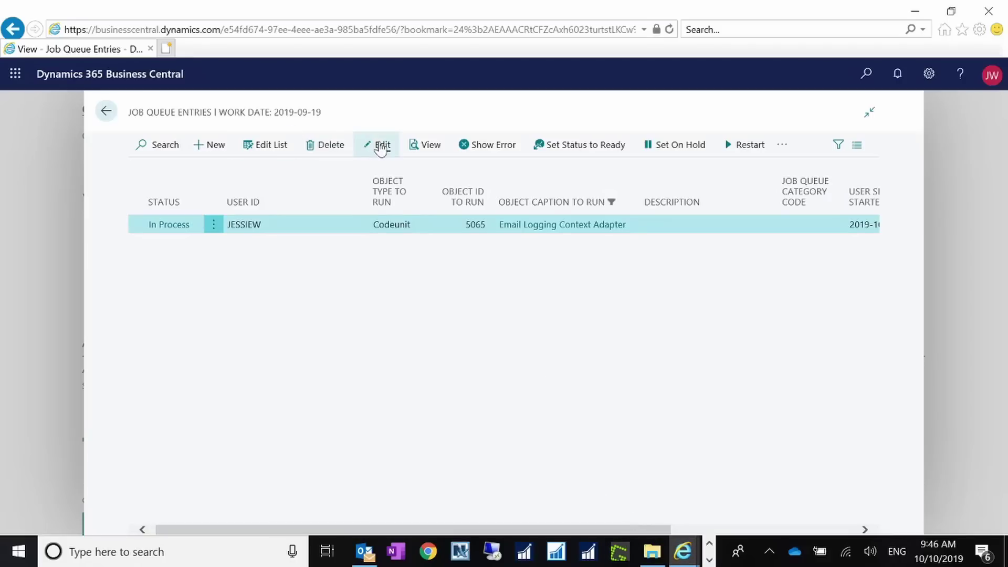
Step: Review the general and recurrence details of the Email Logging Context Adapter job queue entry, and set its status to Ready
click(379, 156)
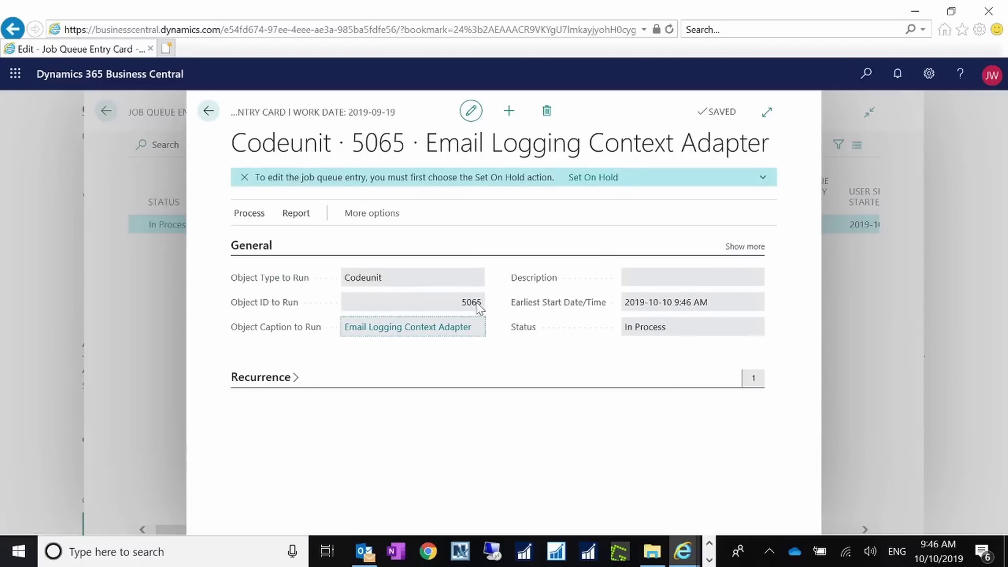
click(755, 380)
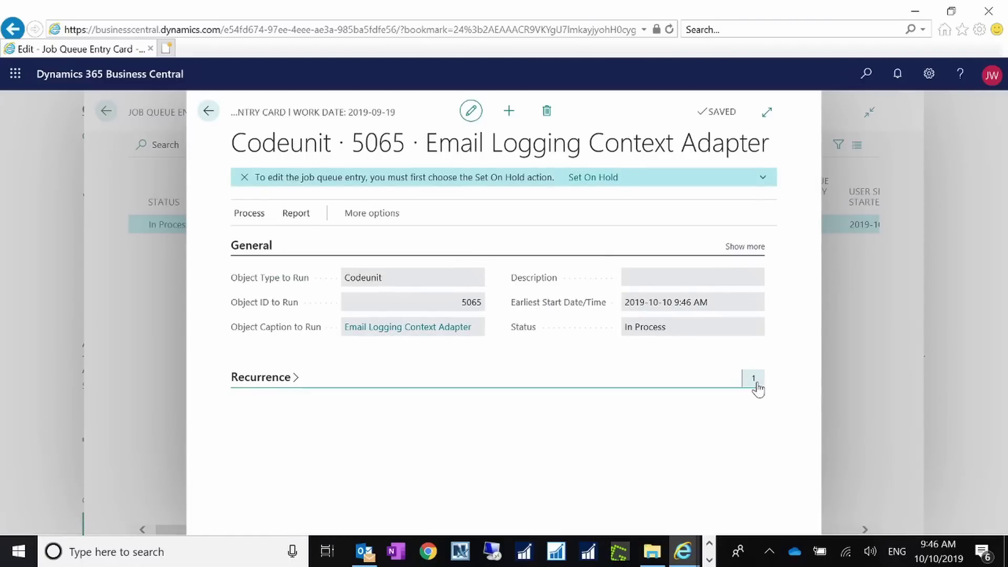
click(728, 247)
drag(775, 329, 759, 456)
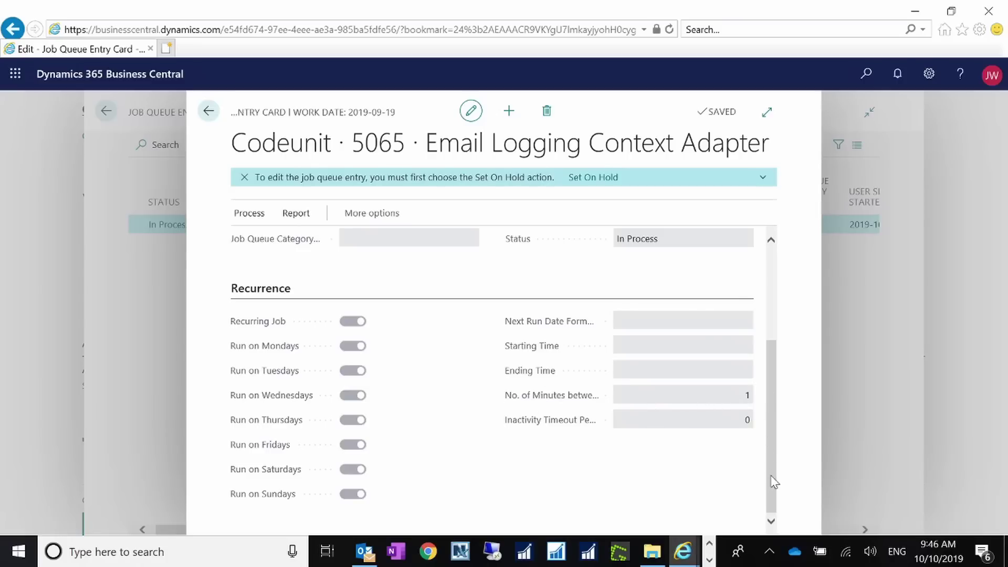
drag(774, 481, 764, 371)
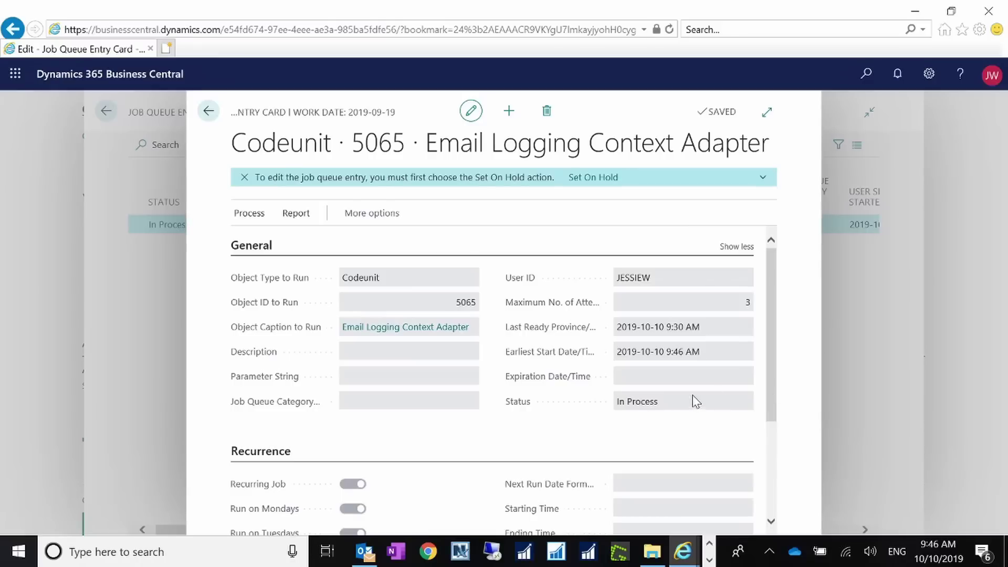
click(209, 112)
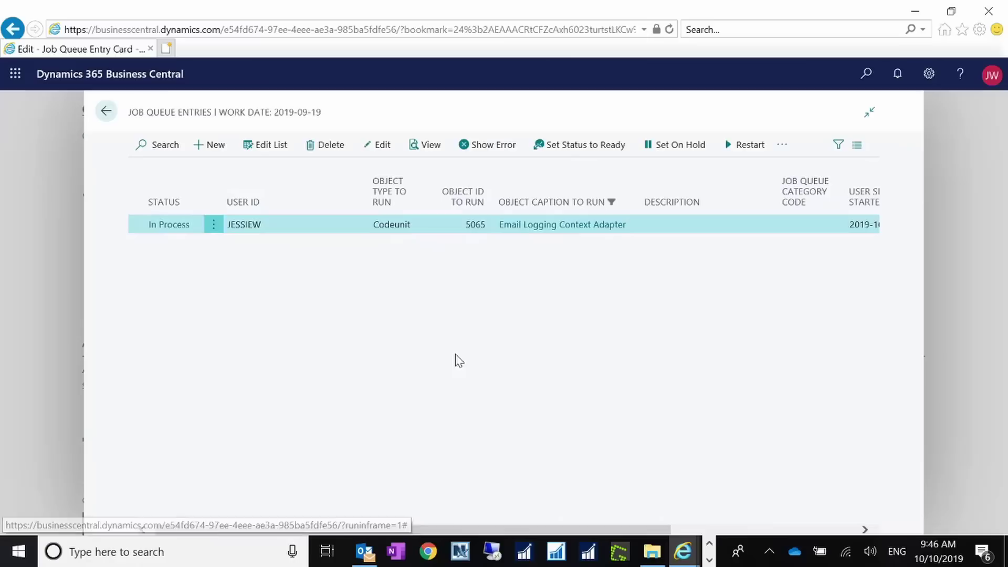
click(598, 147)
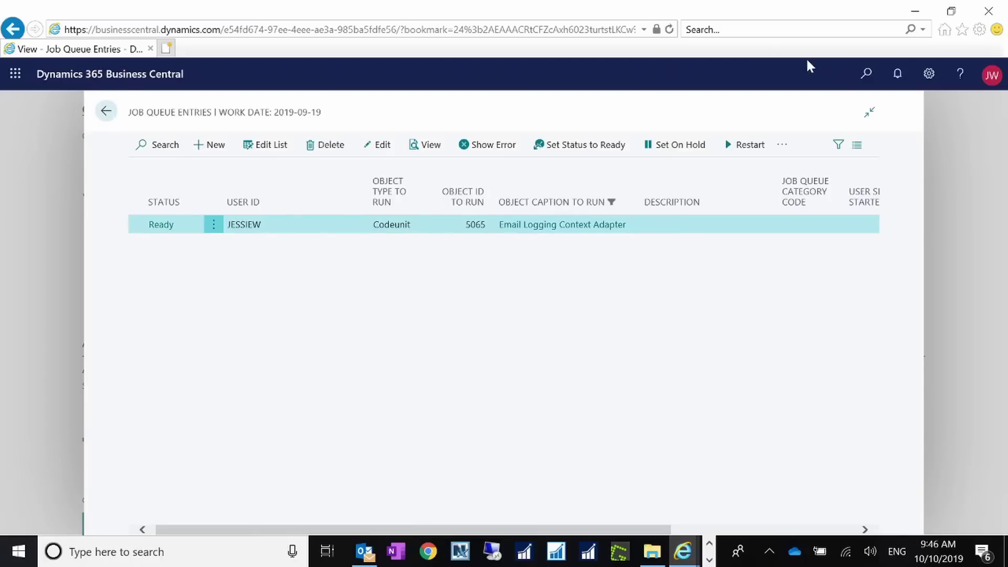
Step: Search for "market", open Marketing Setup and examine the Email Logging account settings and folder paths
click(866, 74)
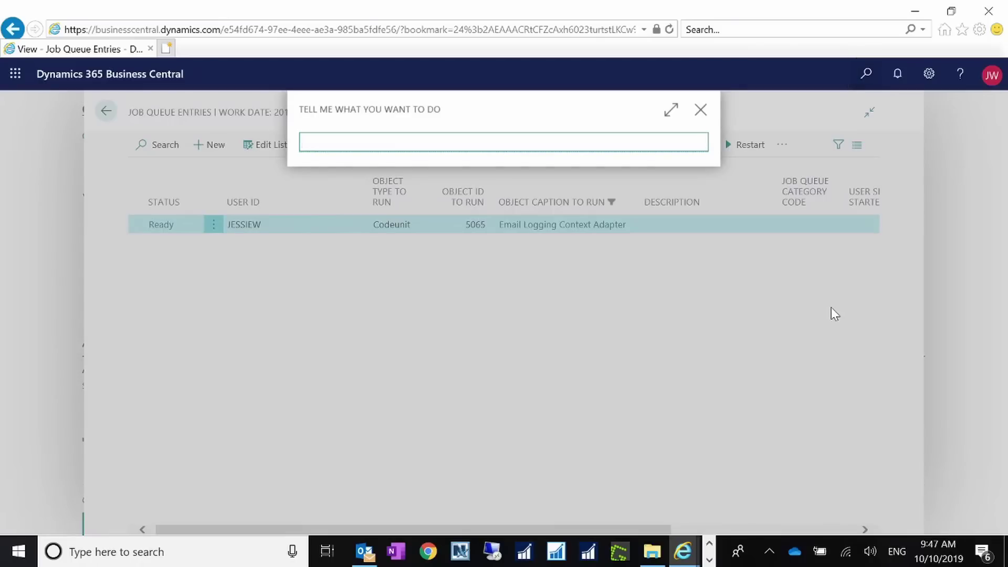
text(market)
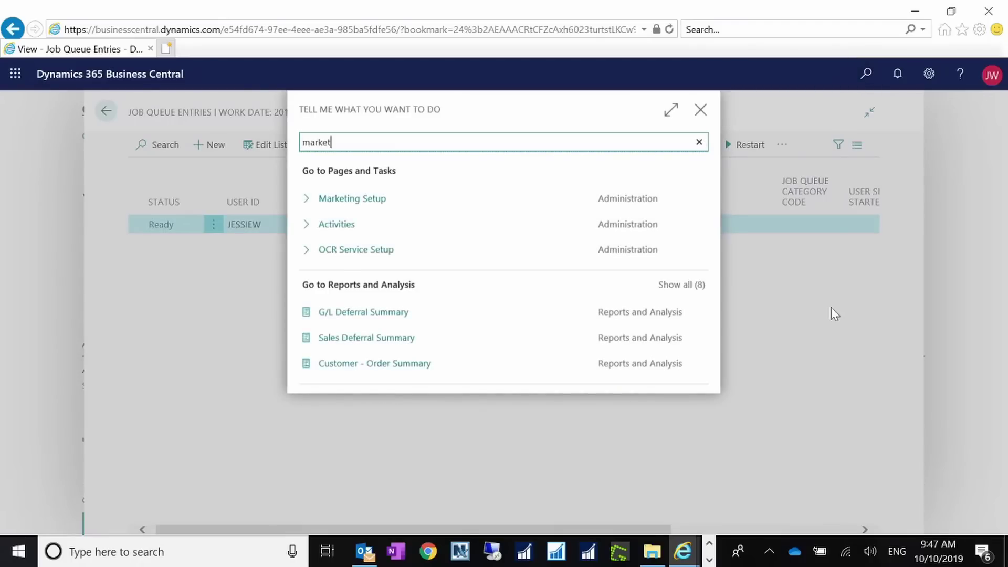
click(369, 204)
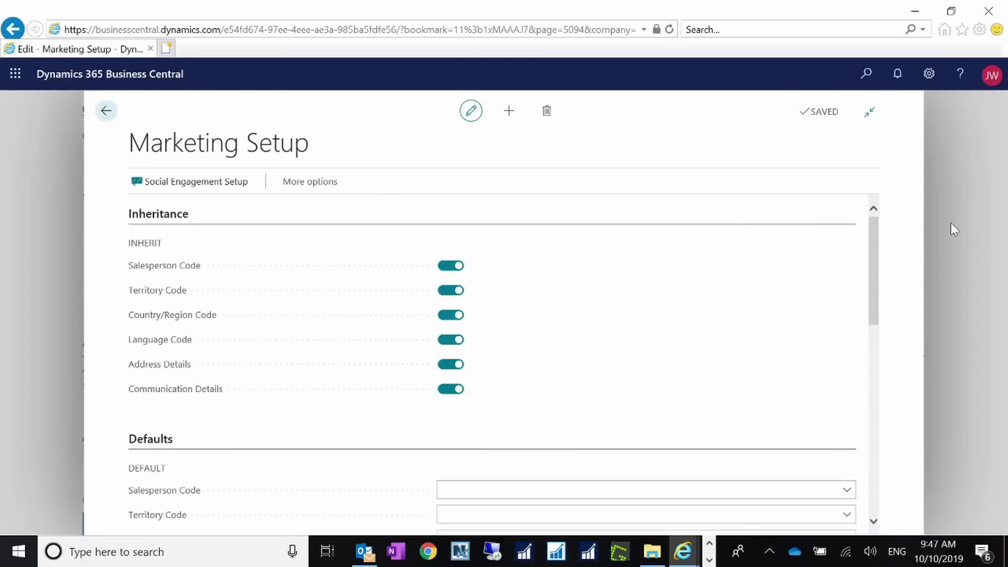
drag(876, 265, 876, 450)
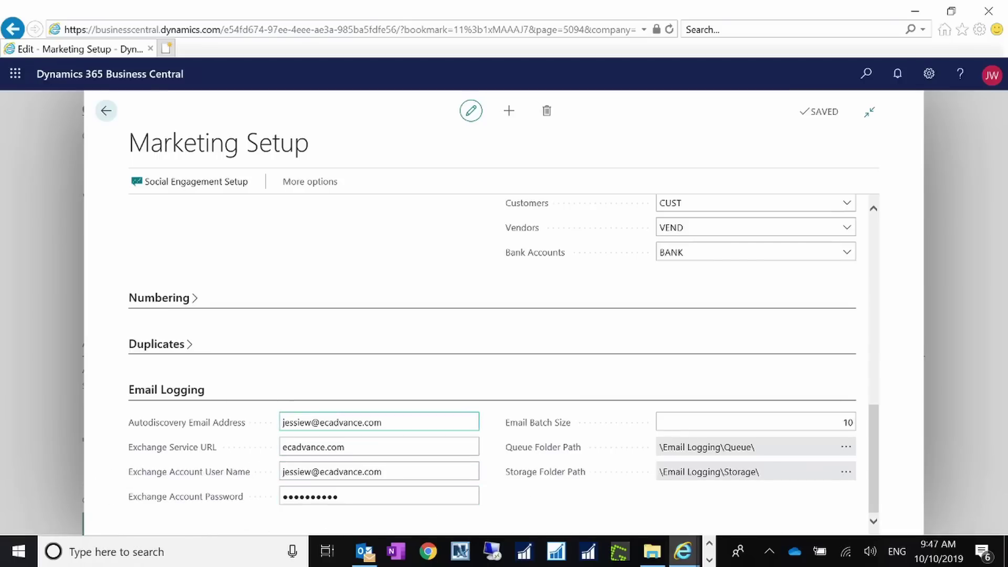
Step: Run the Validate Email Logging Setup function from Marketing Setup, acknowledge the result and return to Job Queue Entries
drag(386, 423, 231, 424)
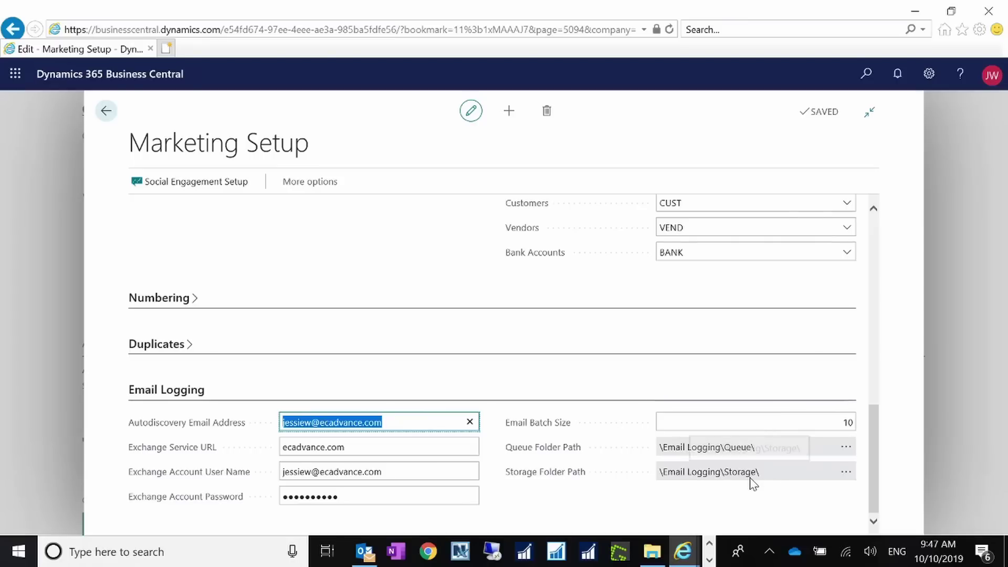
drag(874, 474, 868, 274)
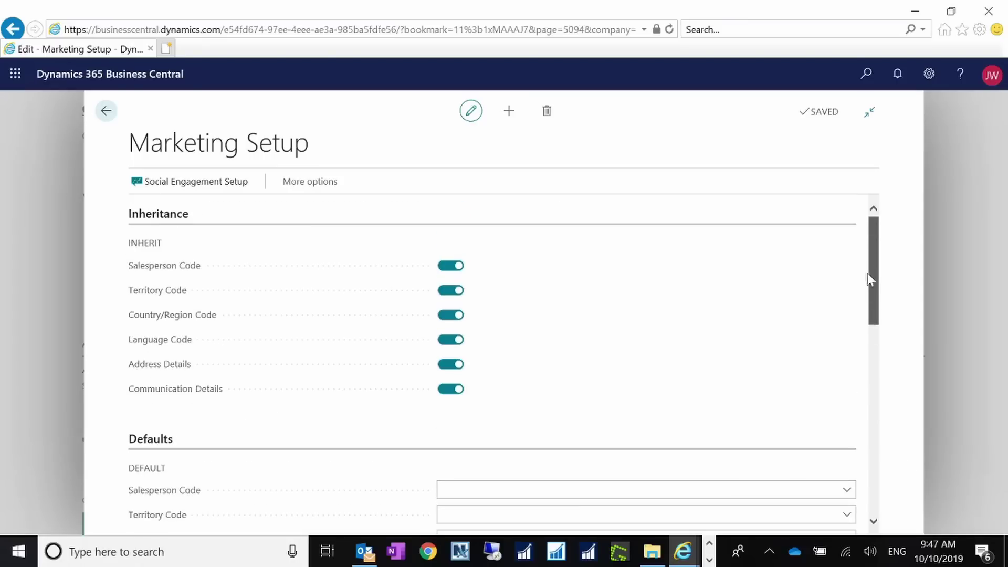
click(308, 182)
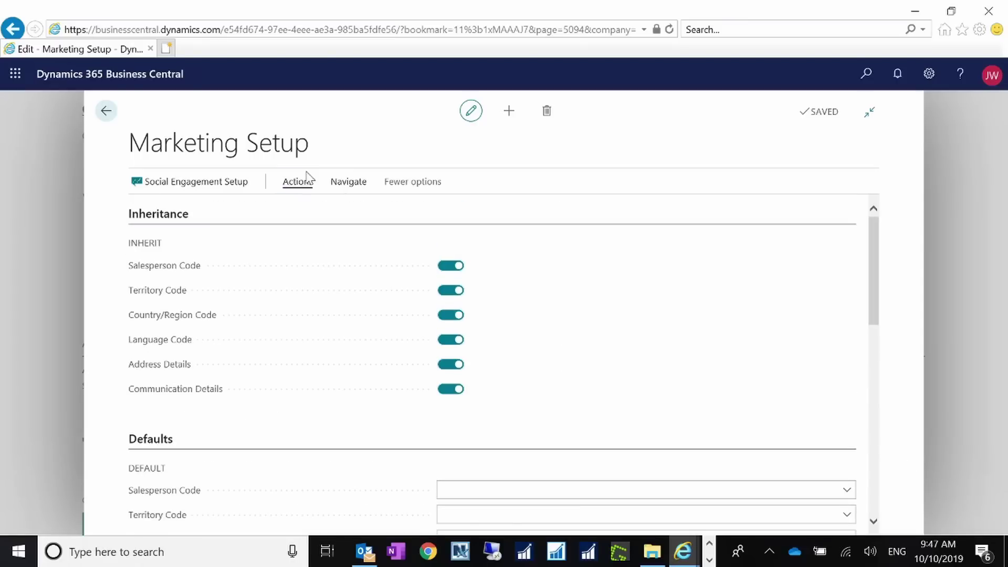
click(307, 185)
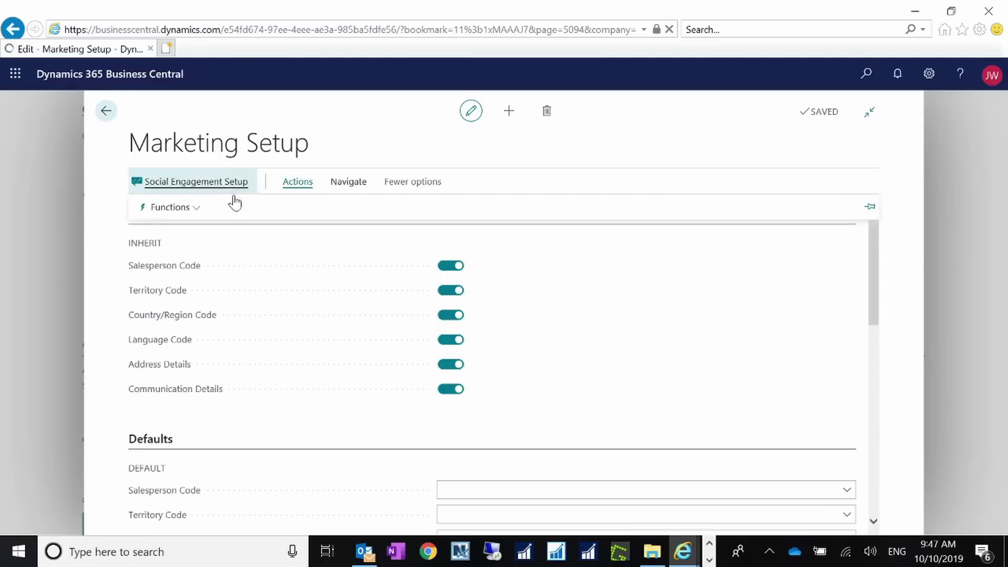
click(200, 211)
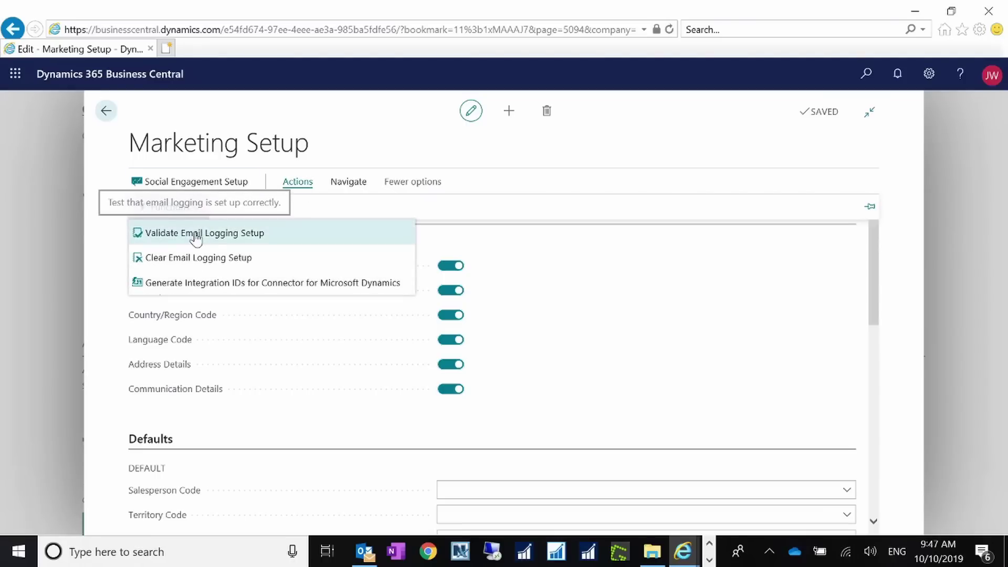
click(195, 234)
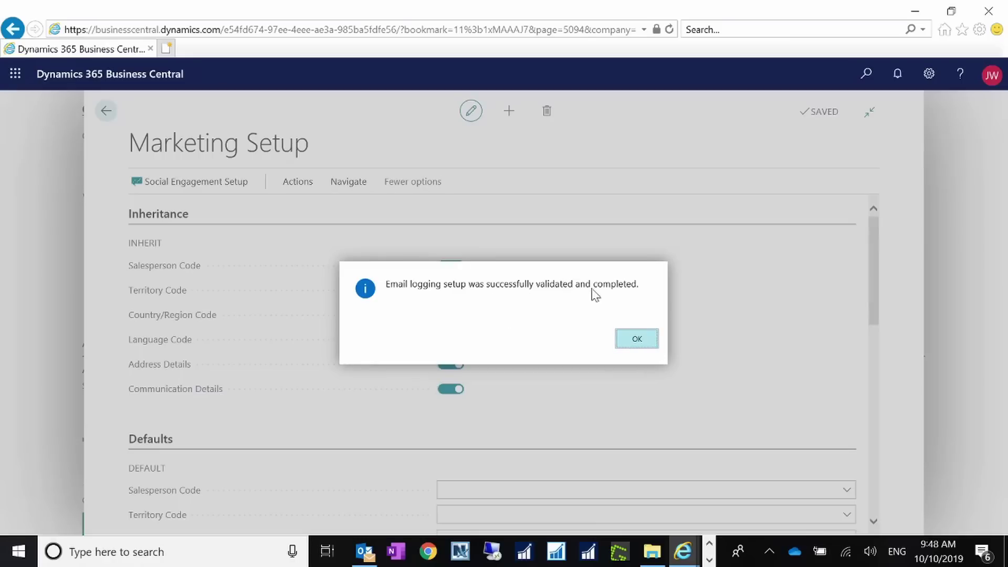
click(646, 342)
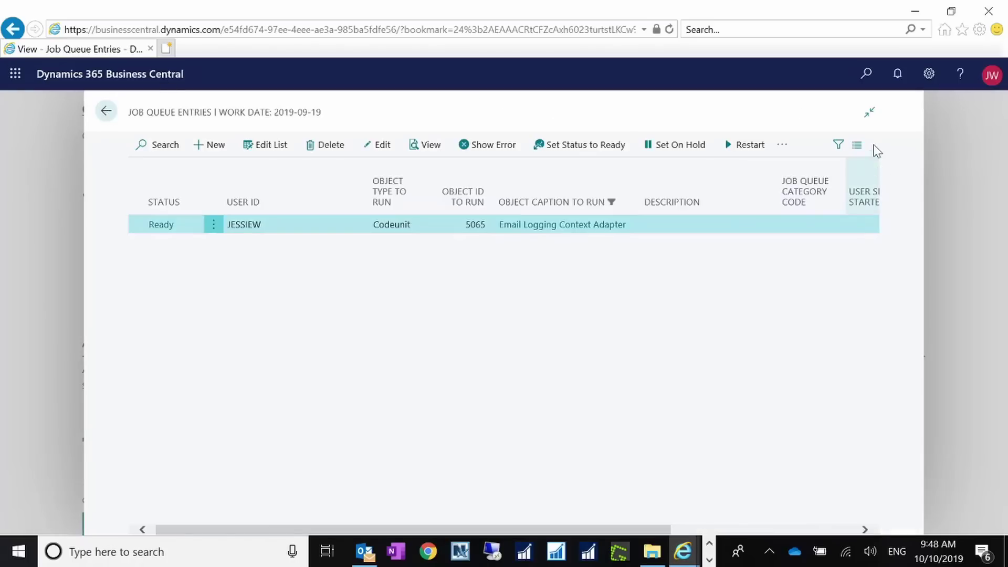
Step: Search for "salesp", open Salespeople/Purchasers and check the email address on the mailbox owner's salesperson card, then return to the list
click(866, 74)
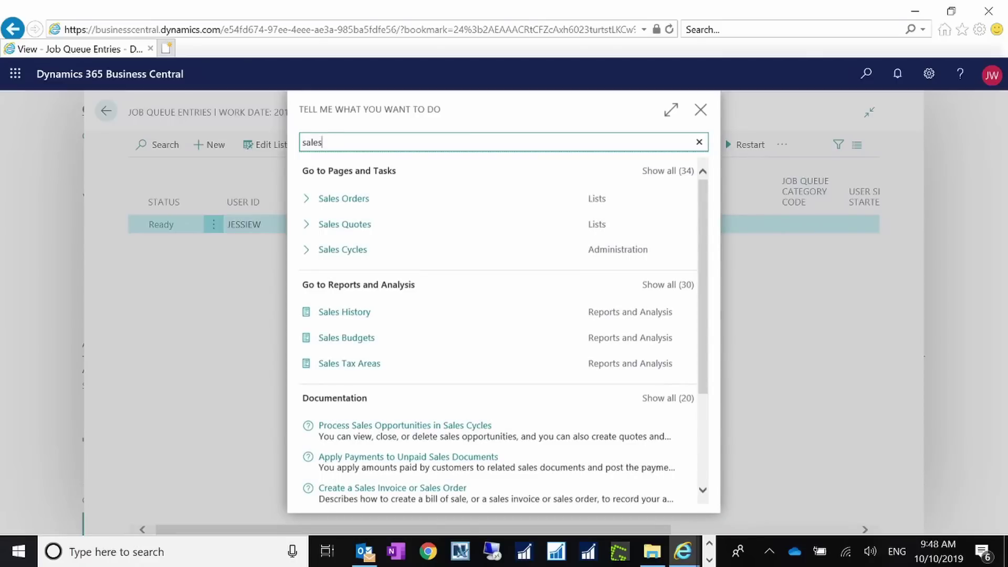
text(p)
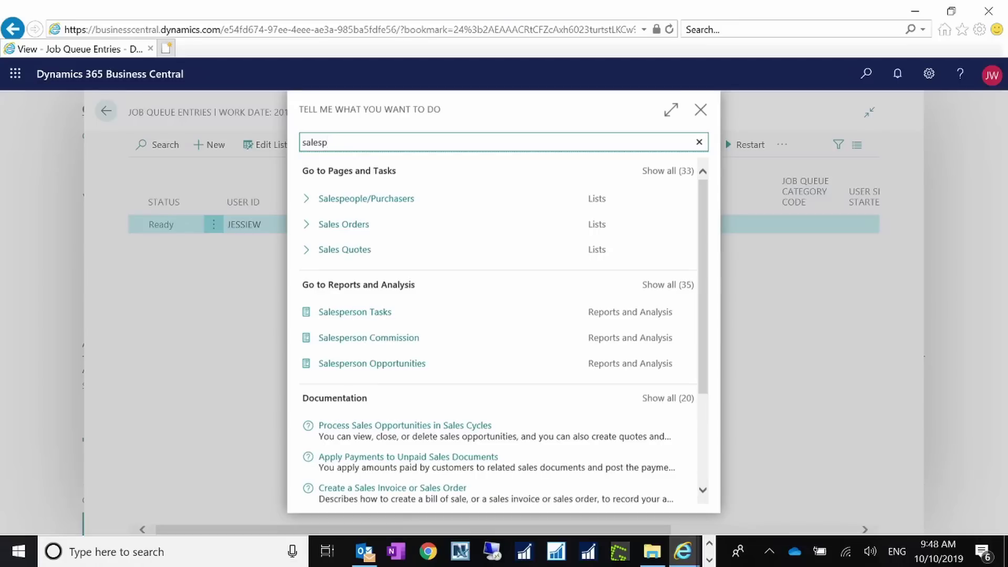
click(390, 208)
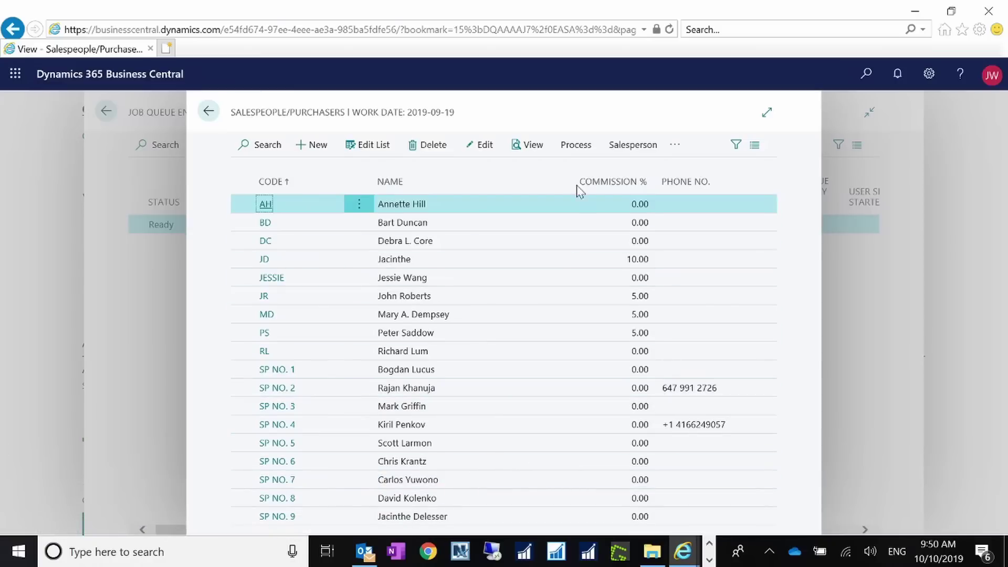
click(278, 285)
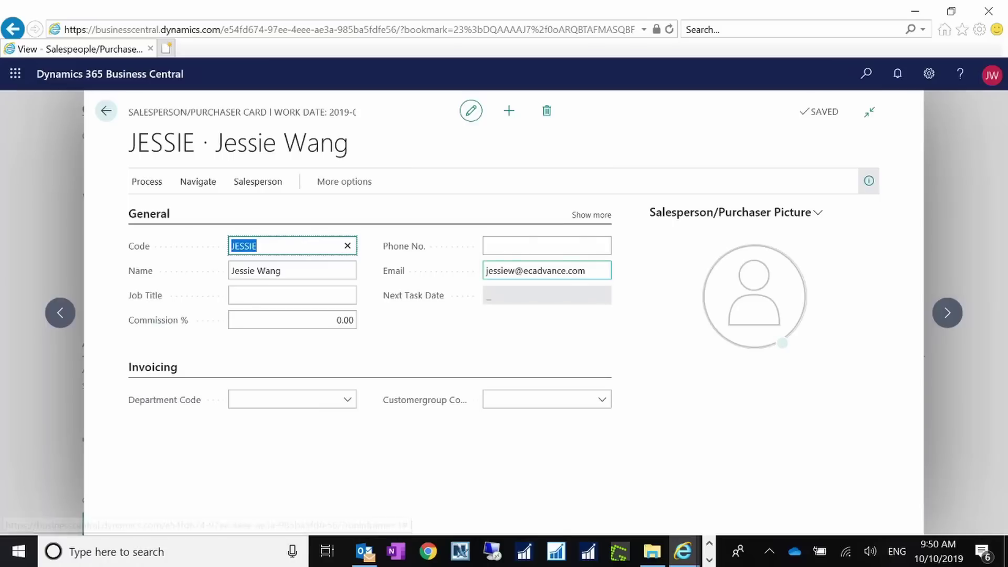
click(602, 274)
drag(600, 270, 347, 274)
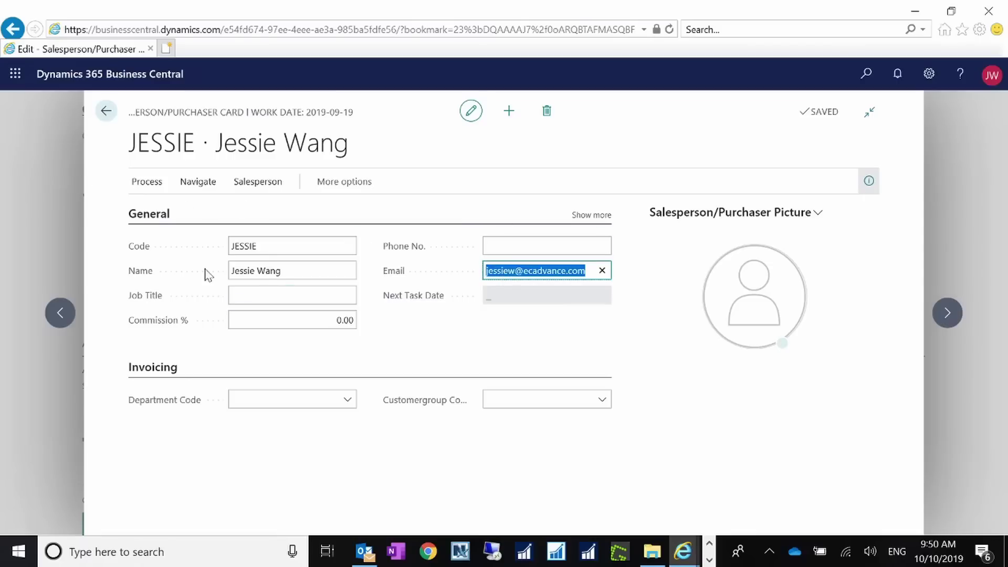
click(107, 112)
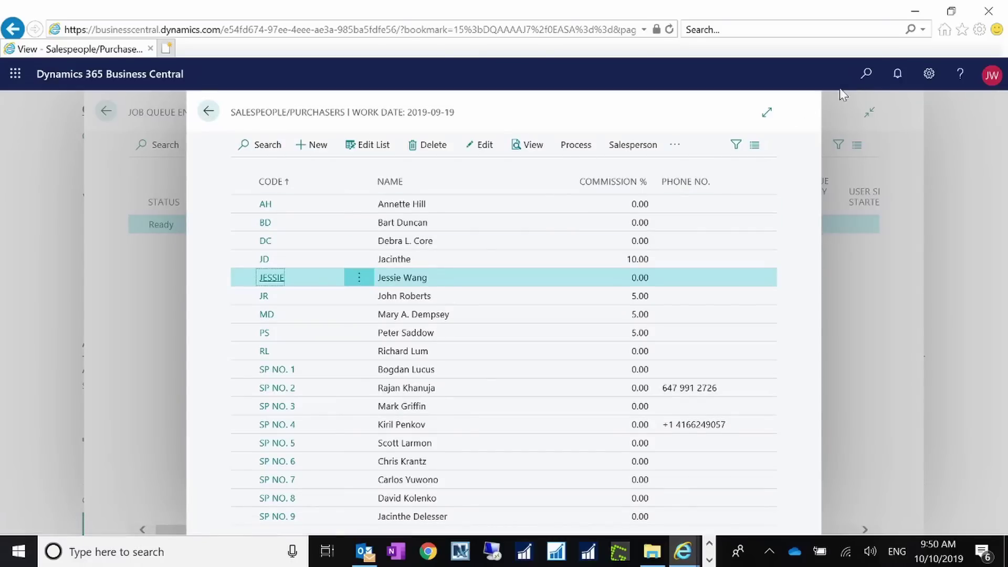
Step: Search for "contacts", open the Contacts list and filter it by Email to the external sender's address
key(alt+q)
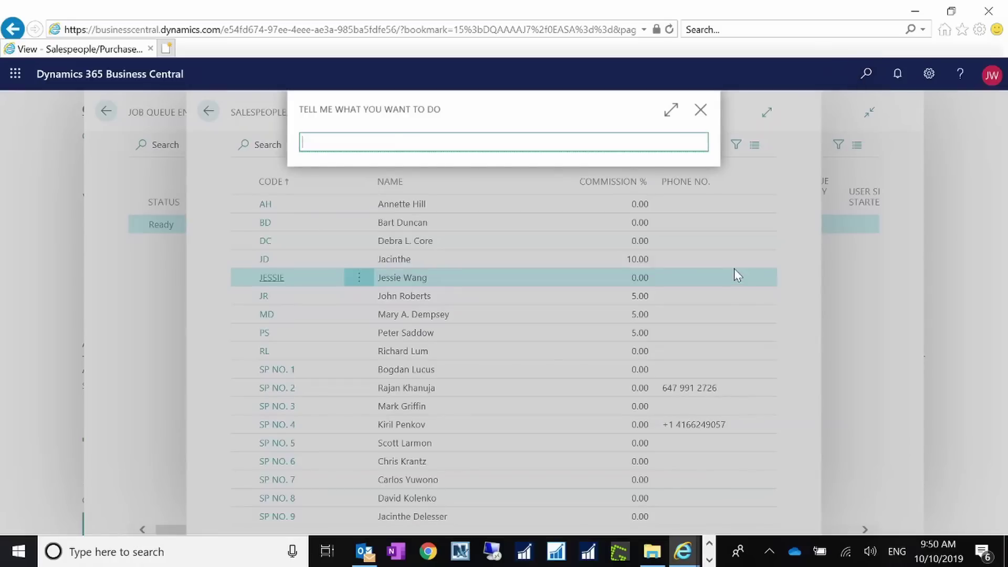
text(contacts)
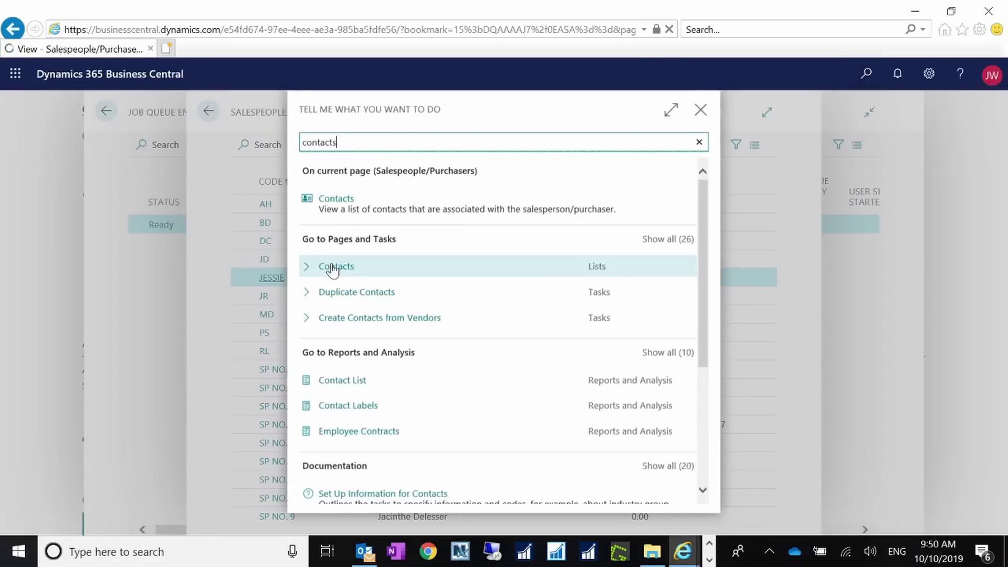
click(332, 267)
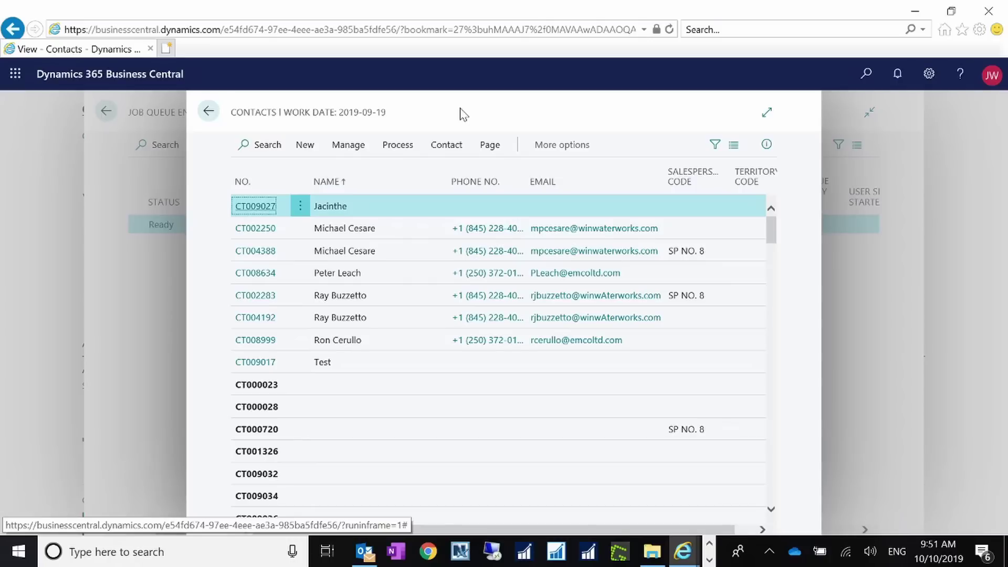
key(shift+F3)
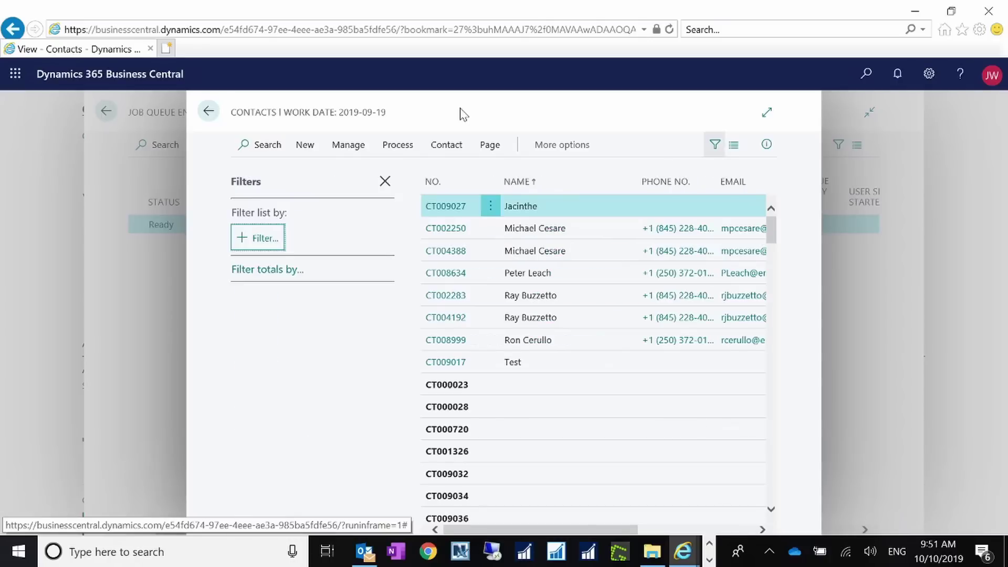
click(265, 244)
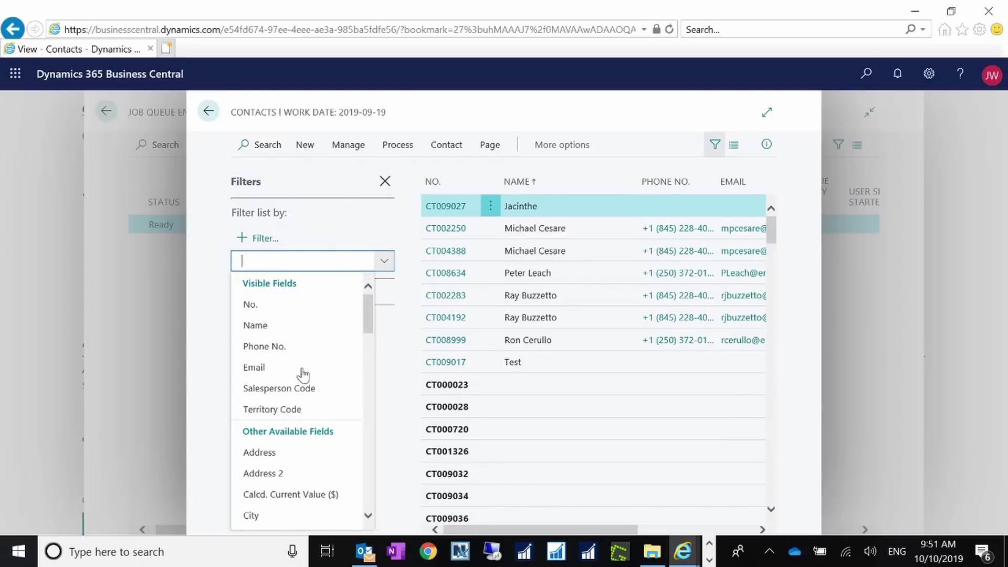
click(302, 369)
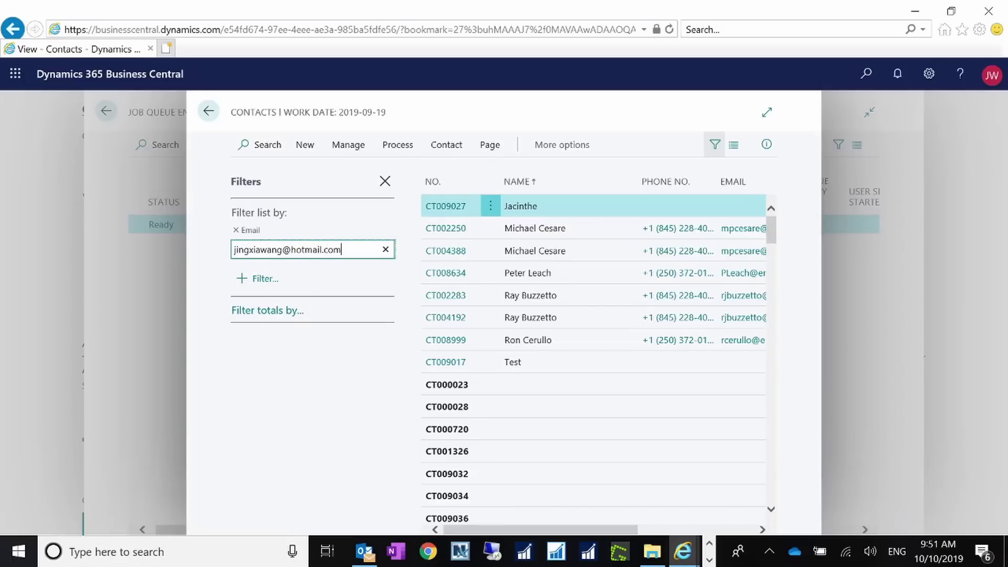
key(Return)
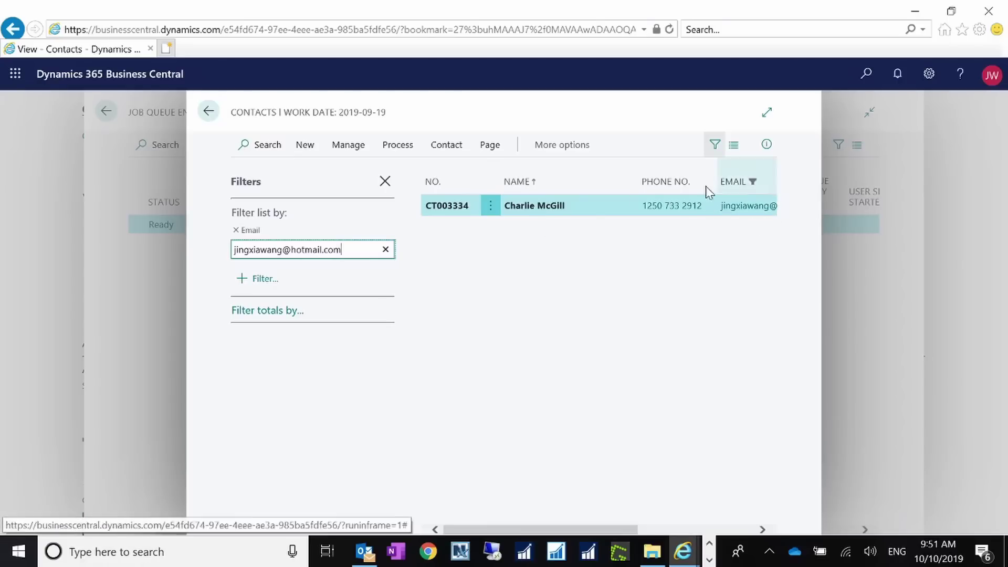
drag(334, 250, 205, 260)
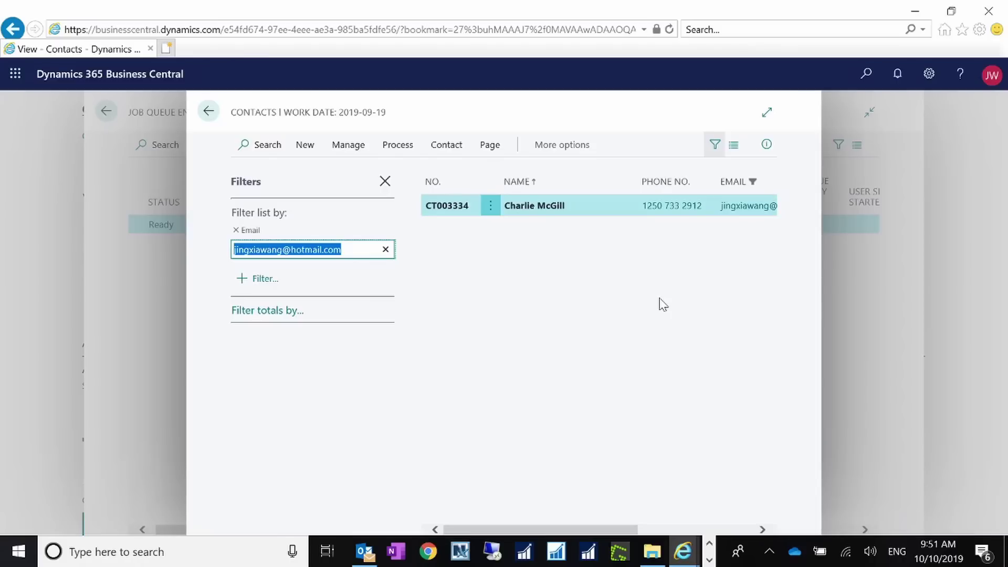
Step: Switch to the Outlook web mailbox, maximize its window and address the new message to the logged salesperson's work email
click(683, 554)
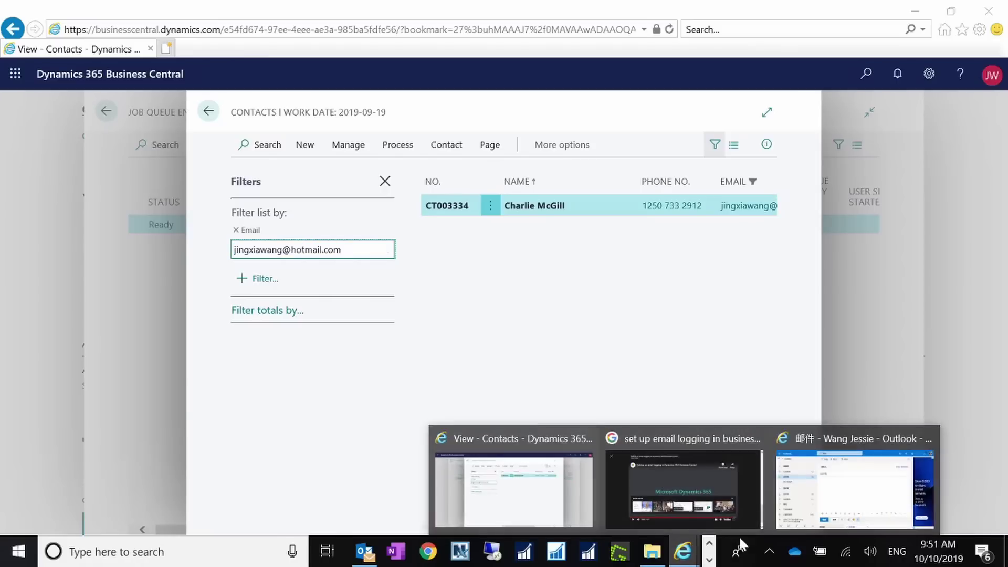
click(810, 503)
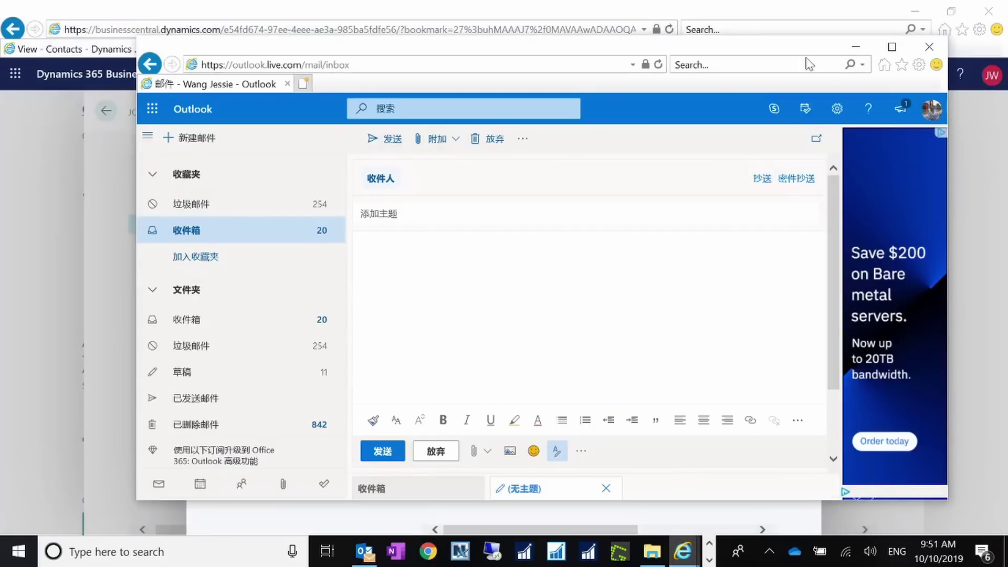
drag(752, 50, 730, 15)
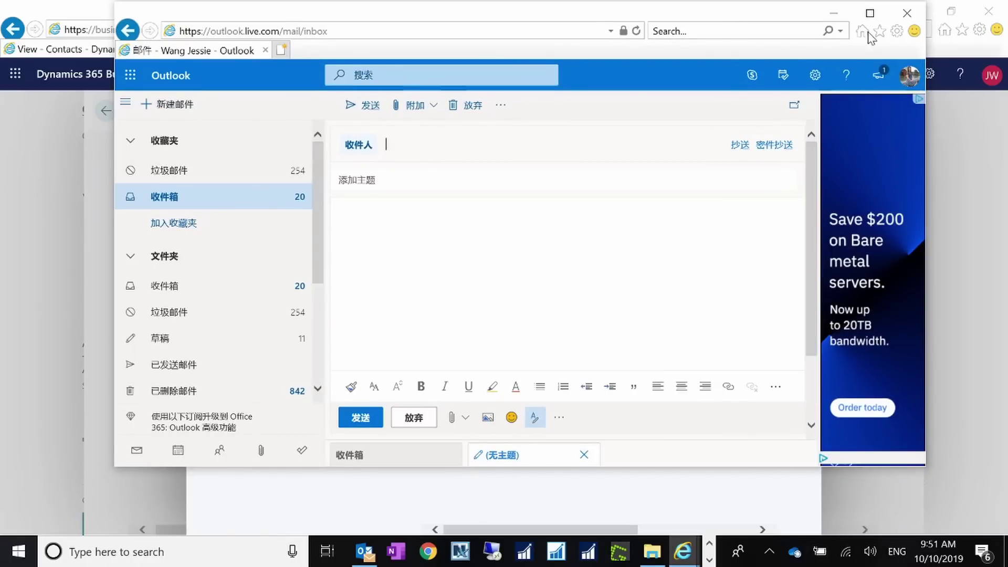
click(869, 12)
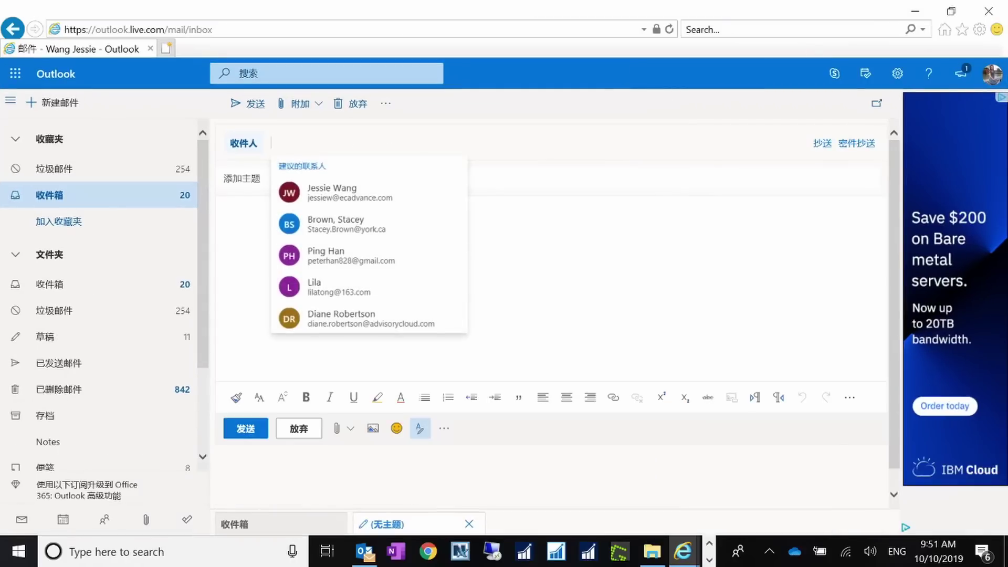
text(jess)
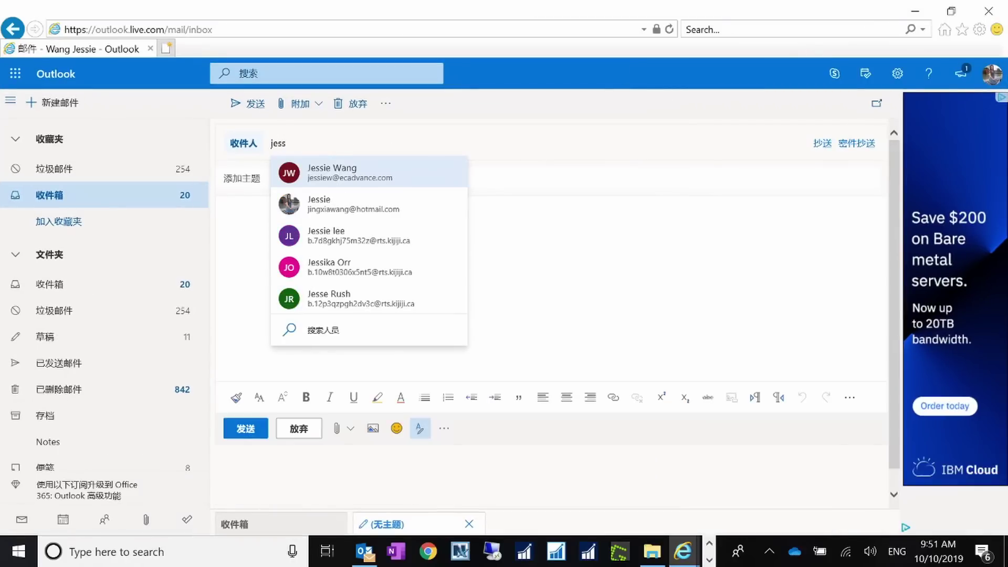
click(338, 168)
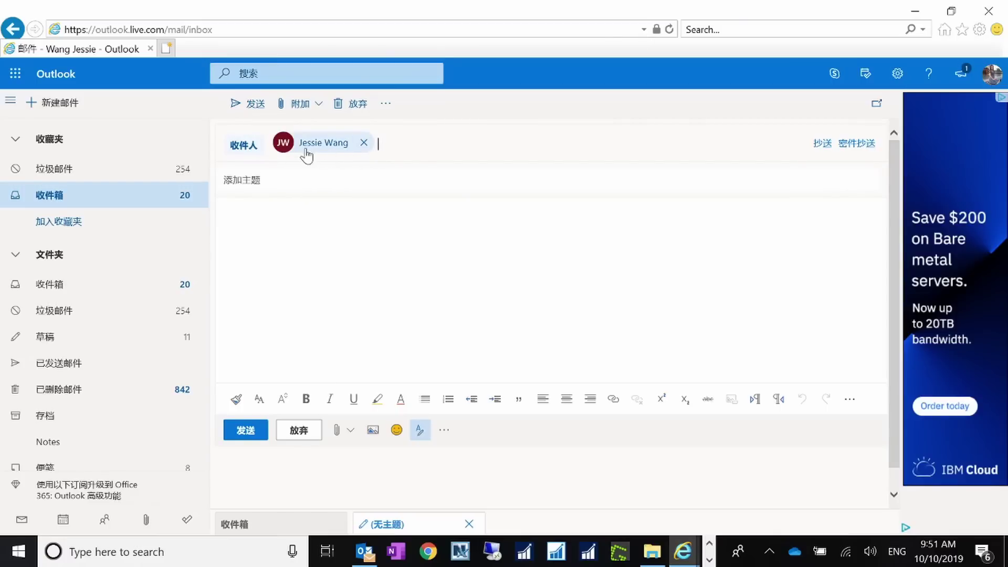
Step: Give the message the subject "Test Email Logging Interation", copy the same text into the body and send it
click(242, 179)
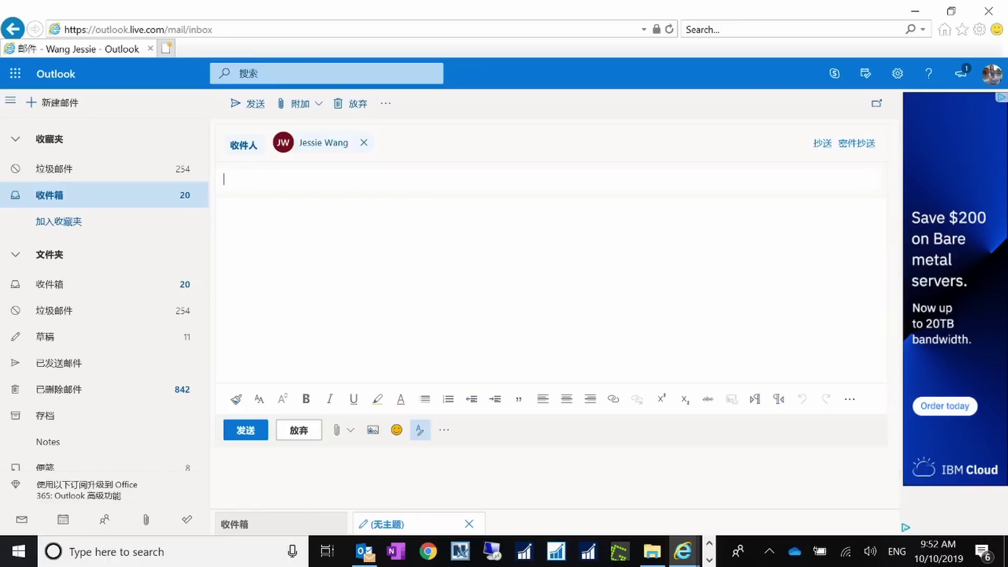
text(Test Email)
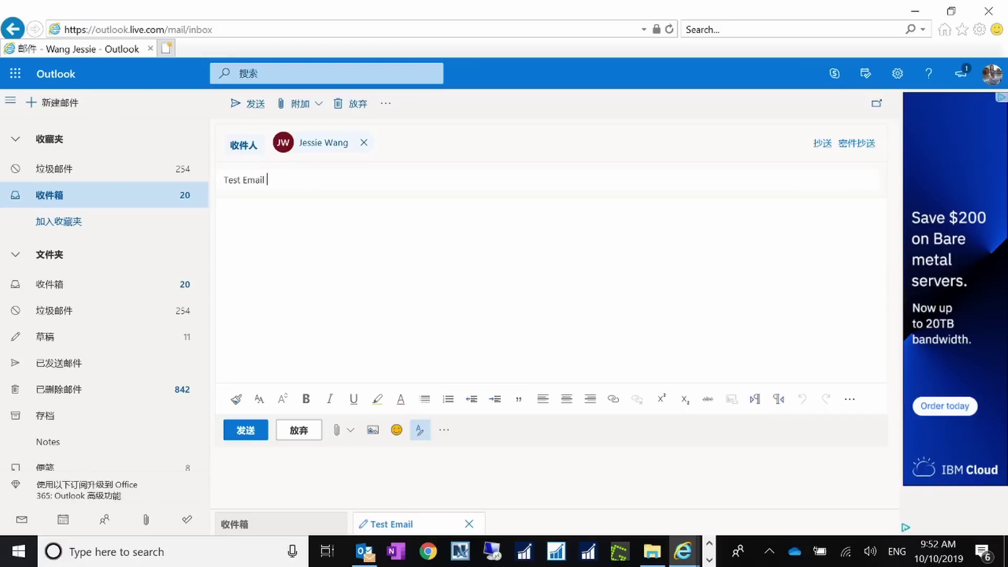
text( Logging Interation)
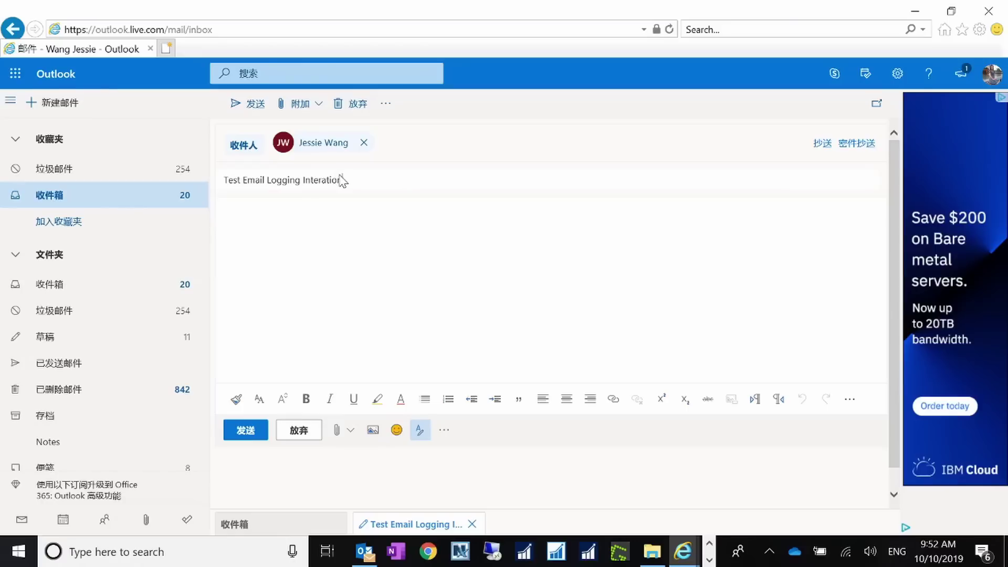
key(ctrl+a)
key(ctrl+c)
key(Tab)
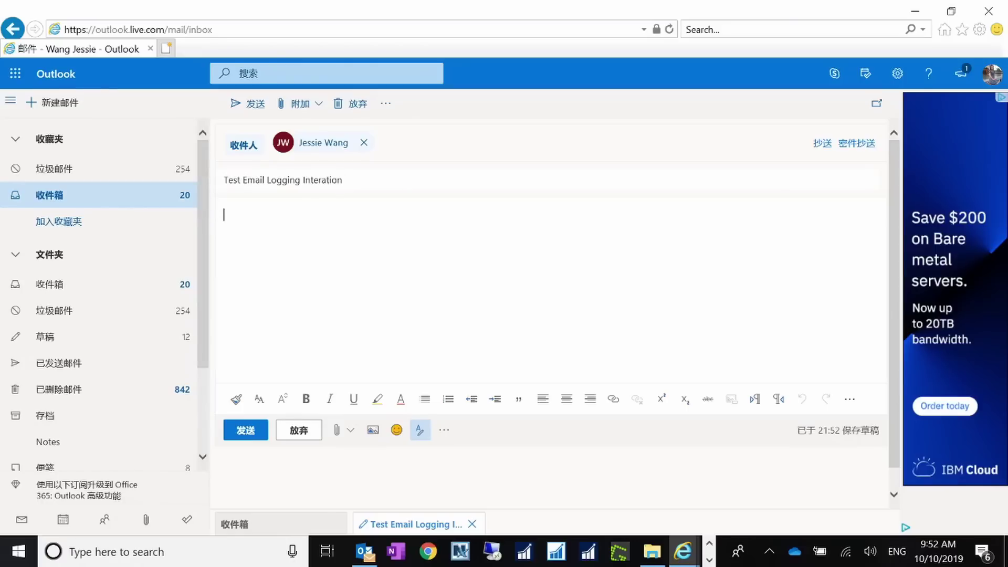
key(ctrl+v)
click(238, 103)
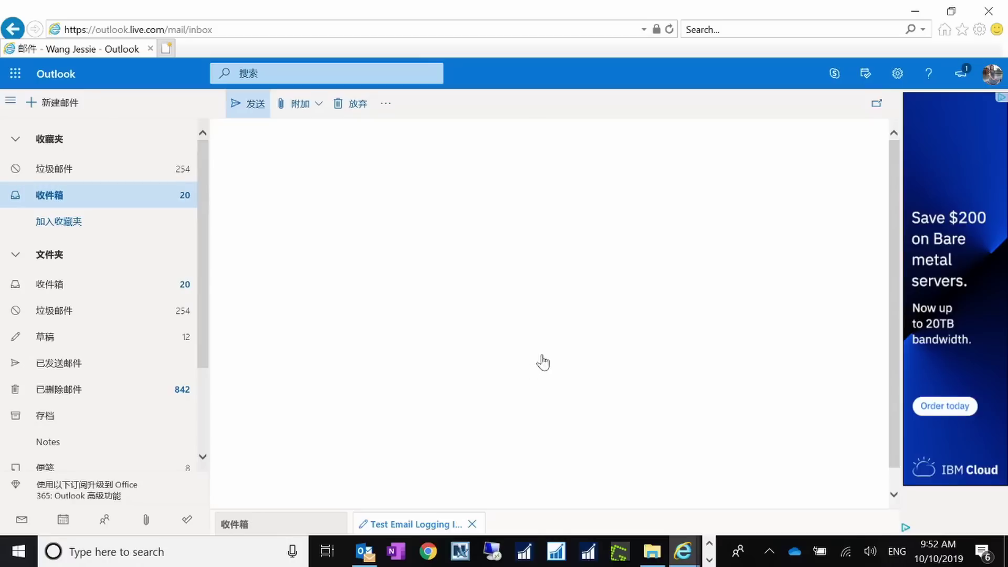
Step: Switch to desktop Outlook and select the received "Test Email Logging Interation" message in the inbox
key(alt+Tab)
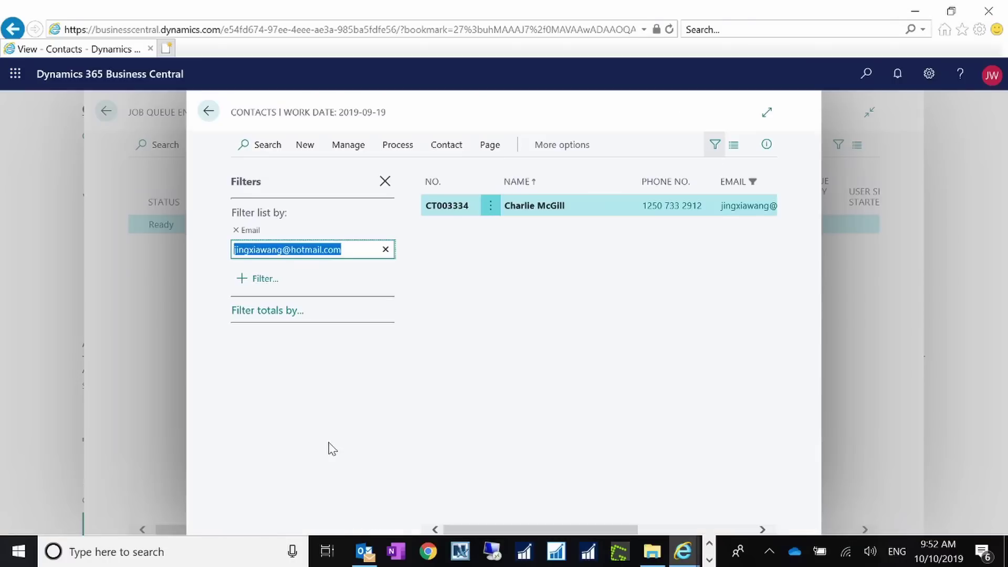
click(364, 551)
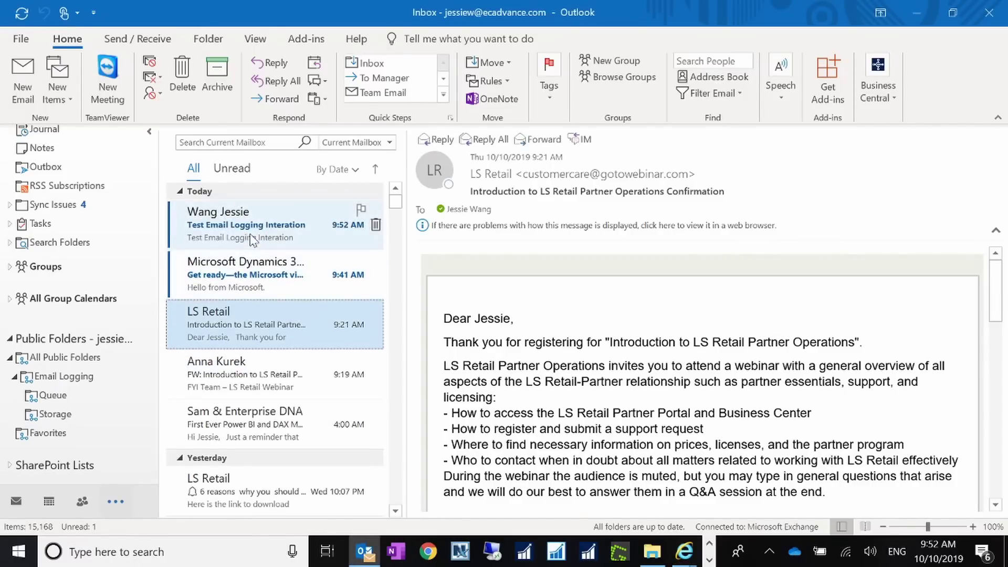
click(249, 234)
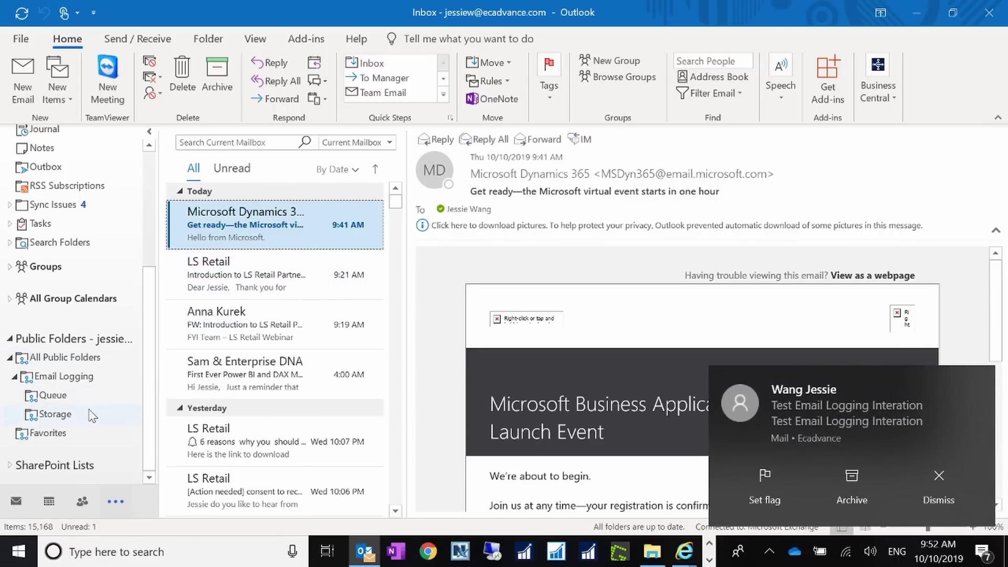
Step: Check the Email Logging Queue public folder, and switch to Business Central, returning from Contacts to the Job Queue Entries list
click(76, 400)
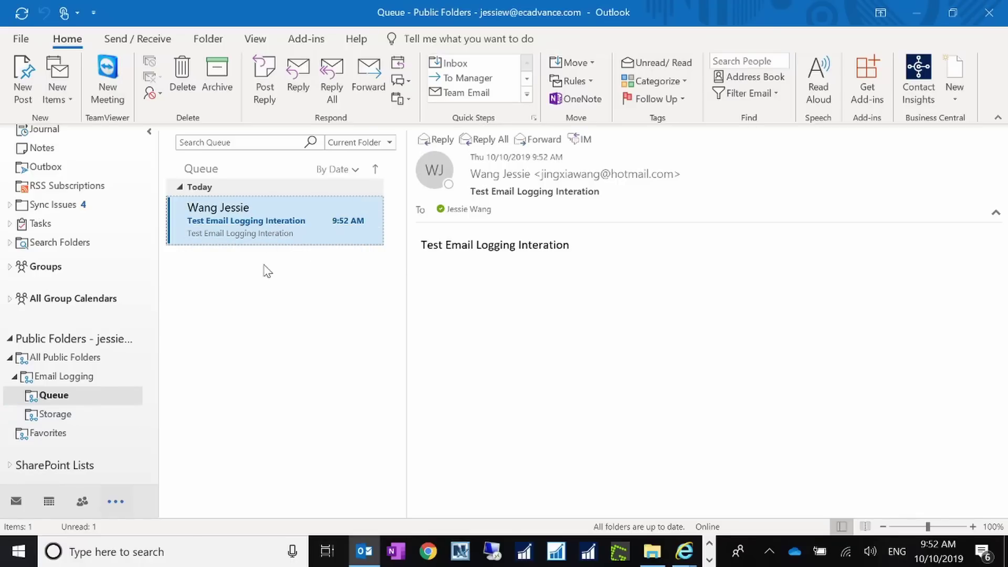
click(683, 551)
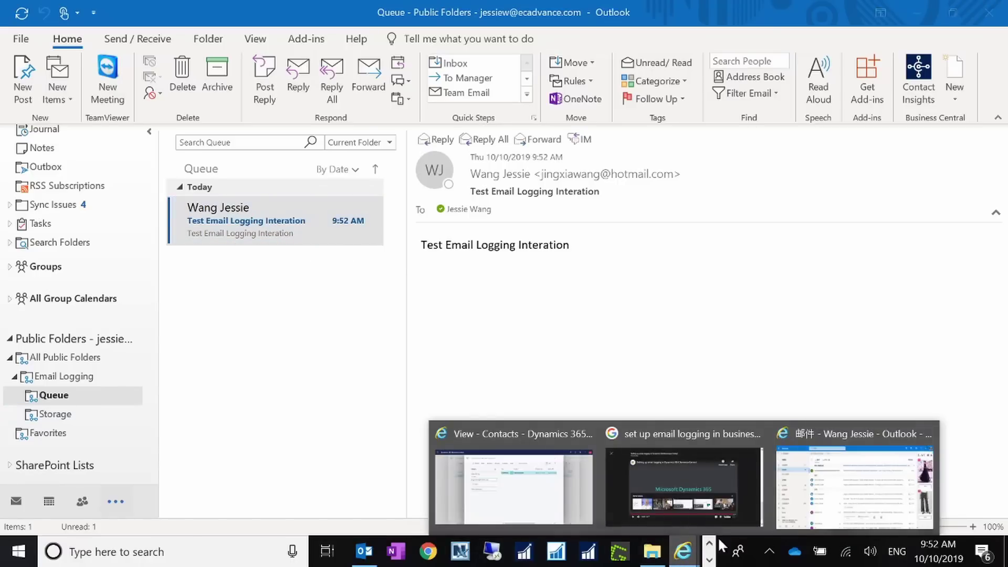
click(541, 513)
click(222, 109)
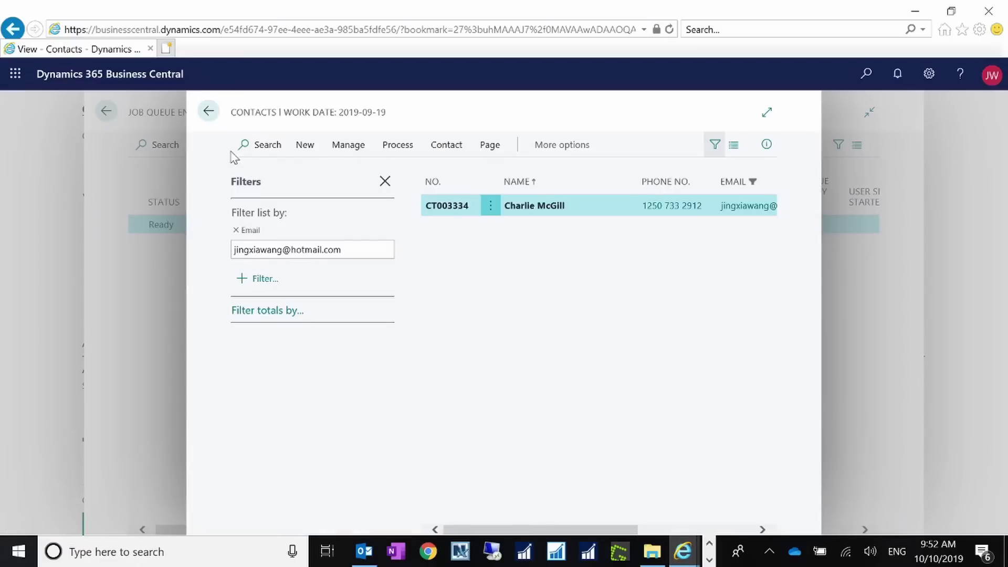
click(210, 111)
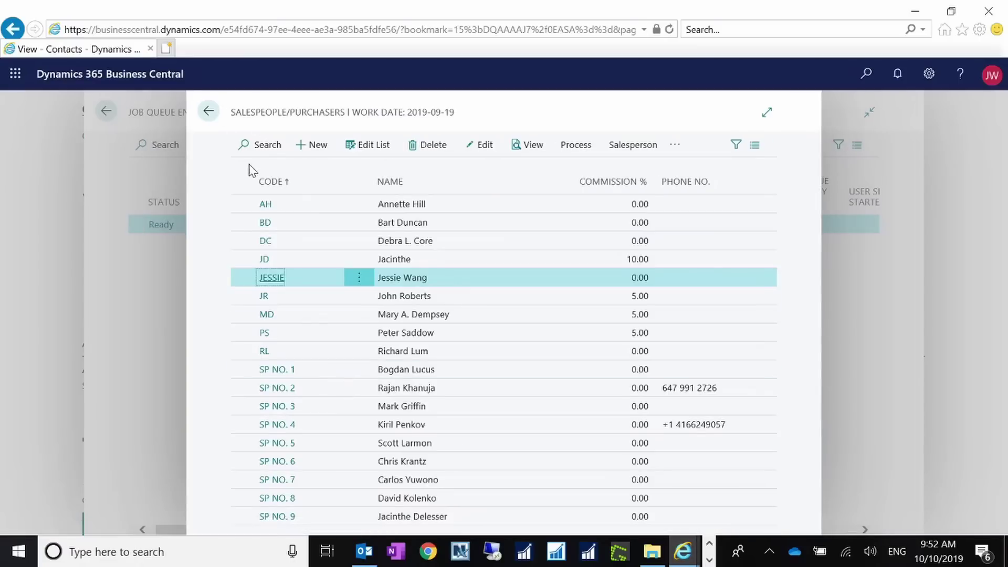
click(209, 112)
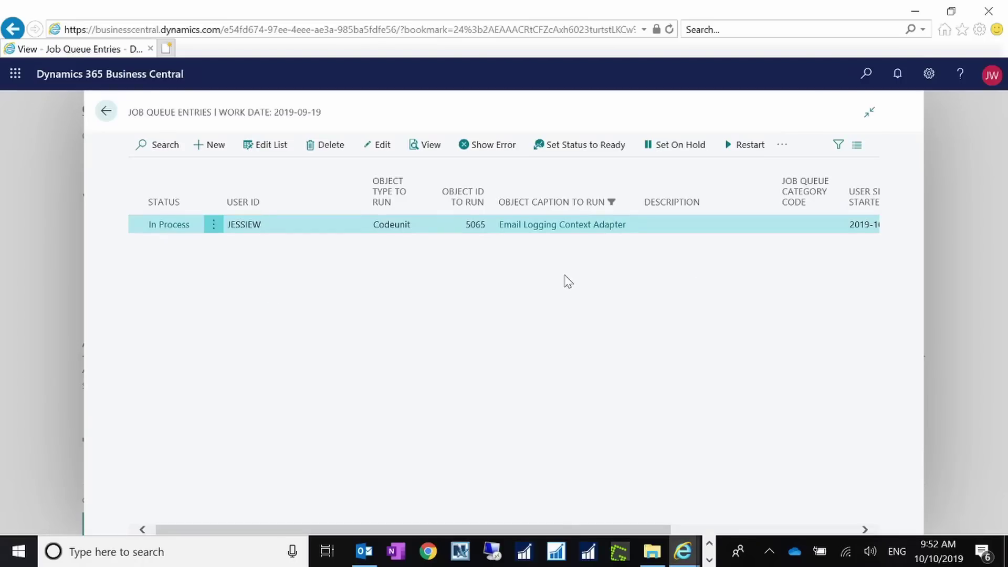
Step: Move the Business Central window aside to watch the Queue folder in Outlook, and open the Storage public folder
drag(553, 11, 674, 52)
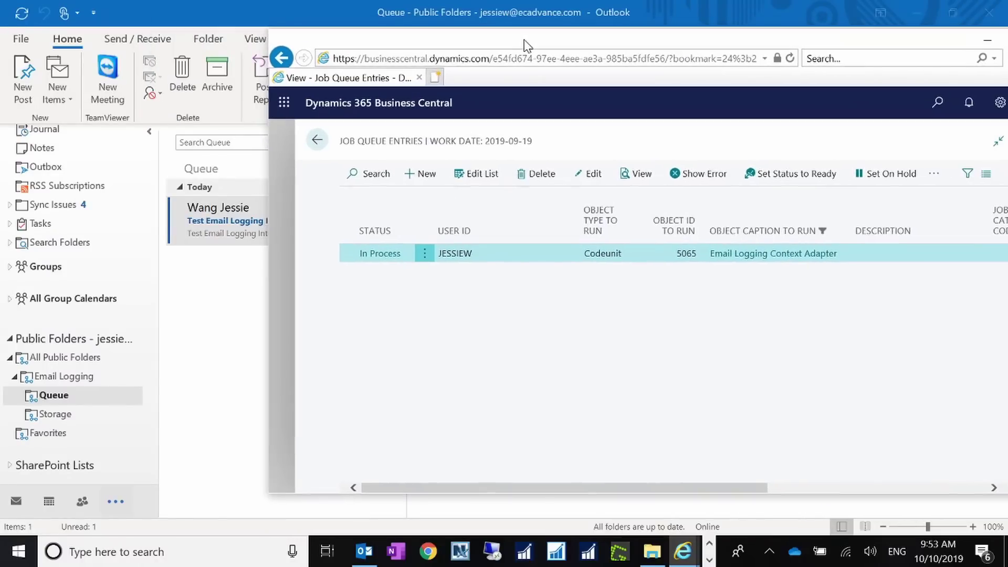
drag(528, 45, 588, 52)
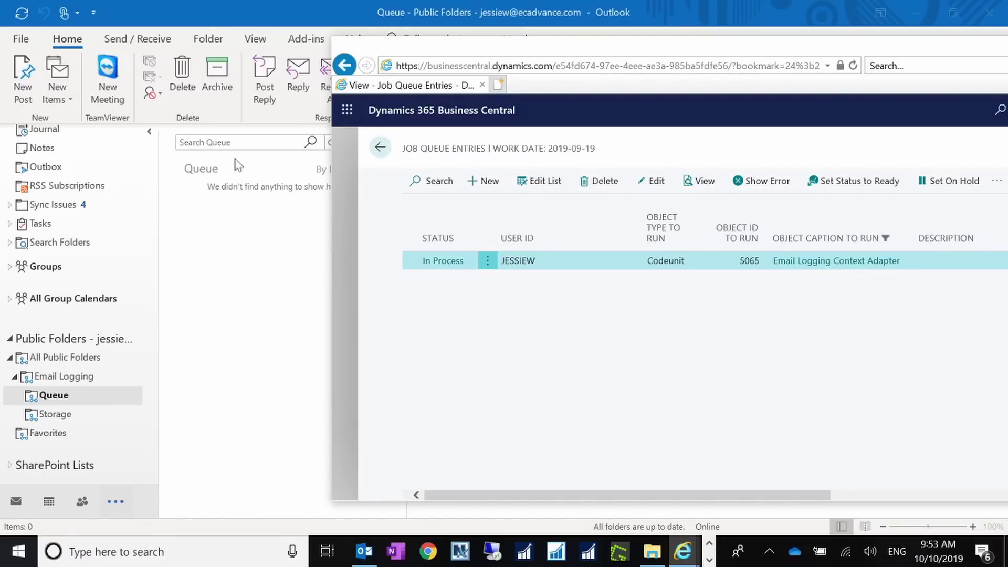
click(65, 414)
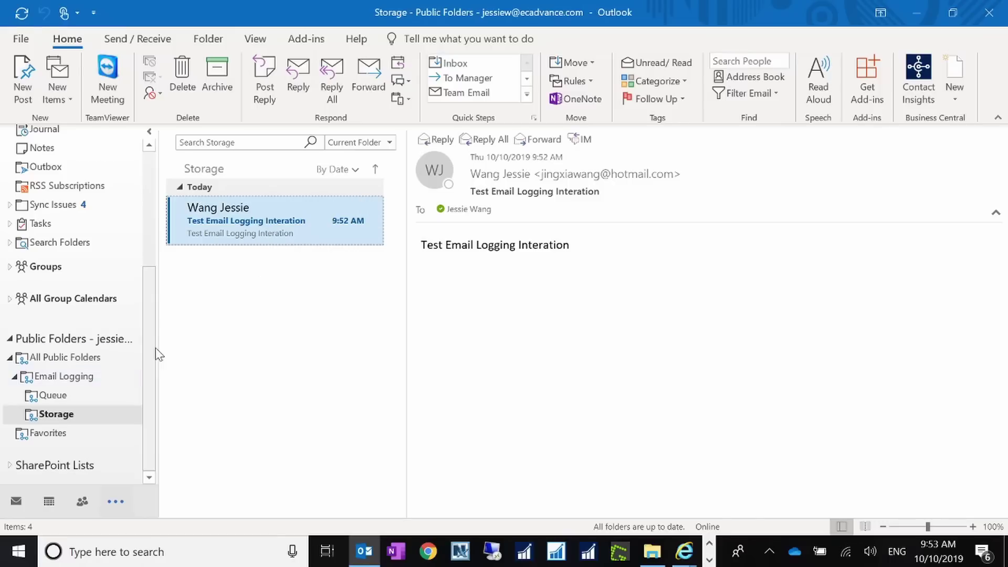
Step: Return to the Outlook inbox and review the email rule that moves the external sender's messages to the Queue folder, without changing it
drag(152, 354, 137, 195)
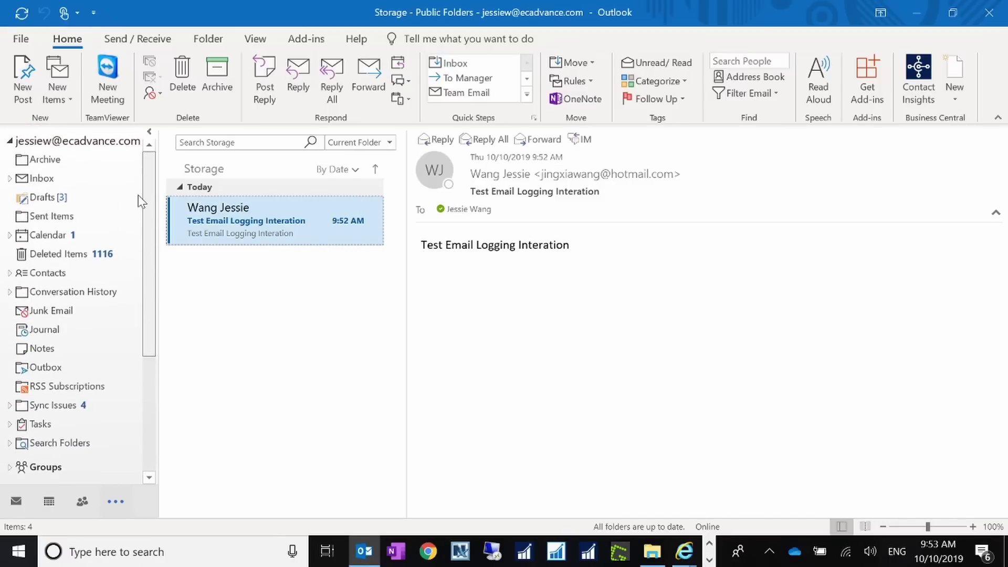
click(77, 176)
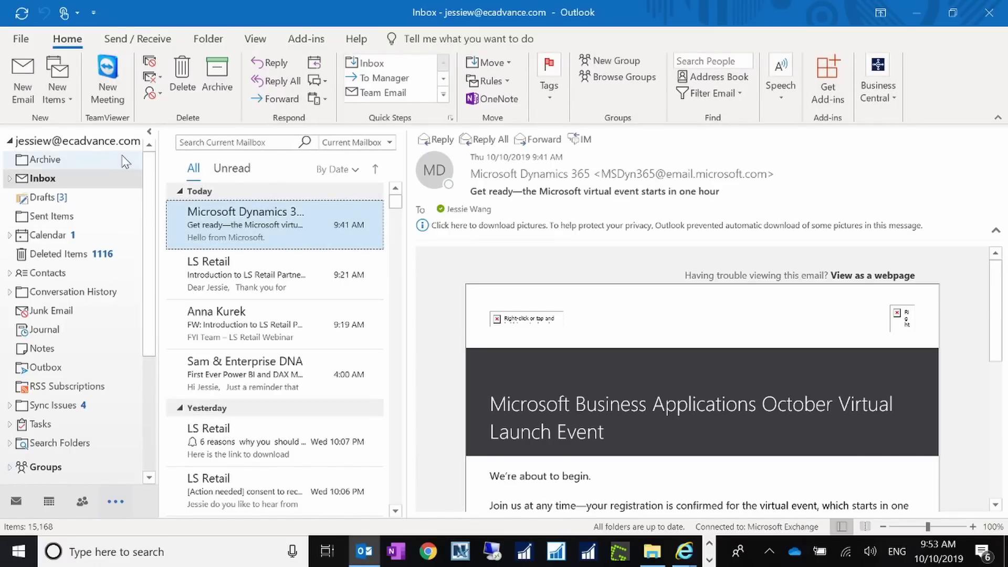
click(21, 38)
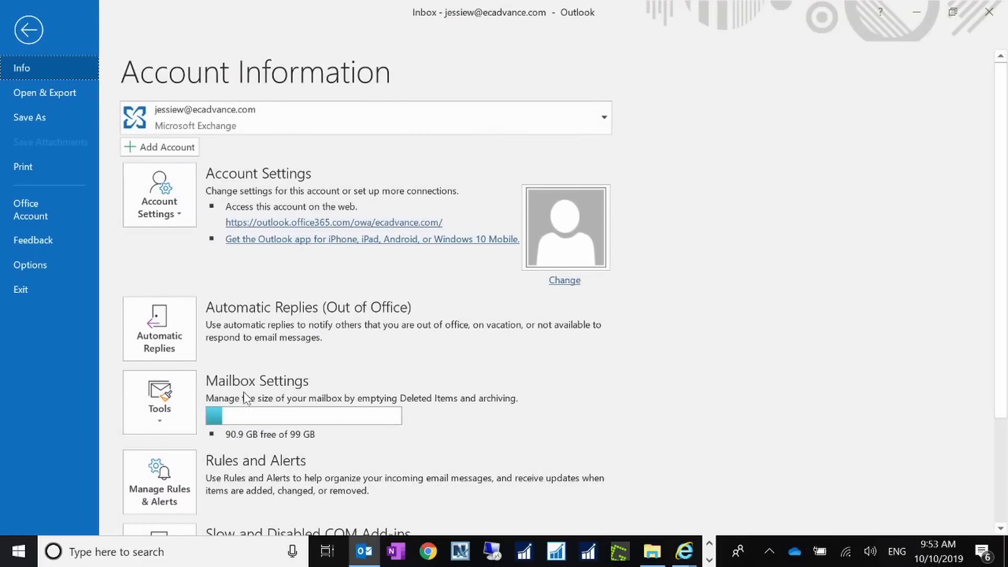
click(27, 27)
click(20, 41)
click(167, 505)
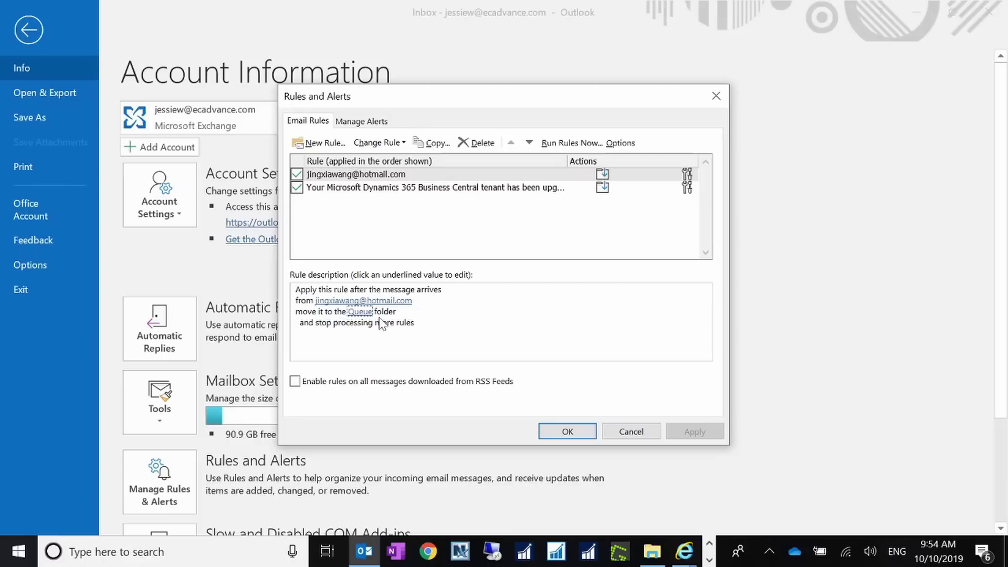
click(631, 431)
click(29, 31)
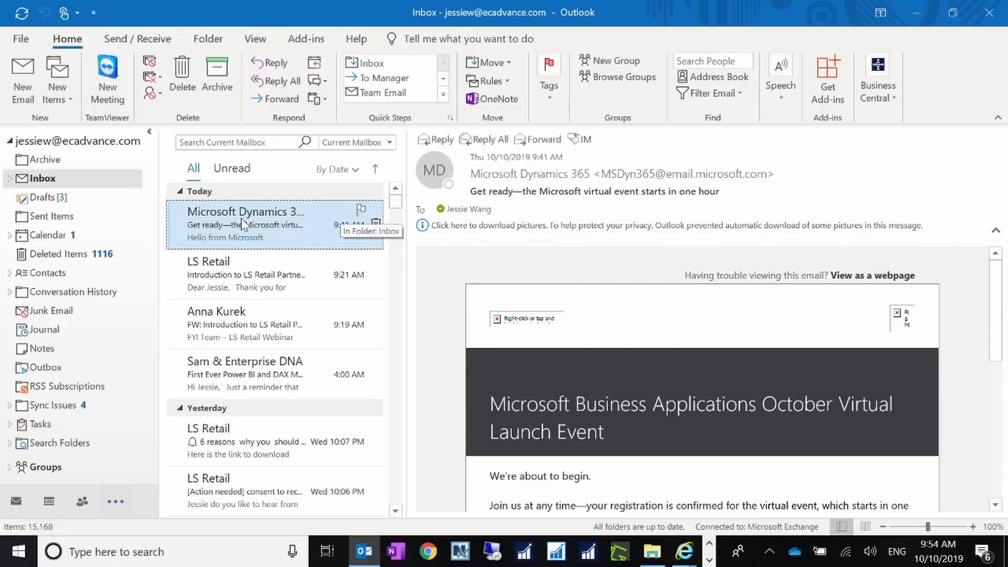
Step: Compare the contents of the Queue and Storage folders under the Email Logging public folder
drag(149, 335, 143, 444)
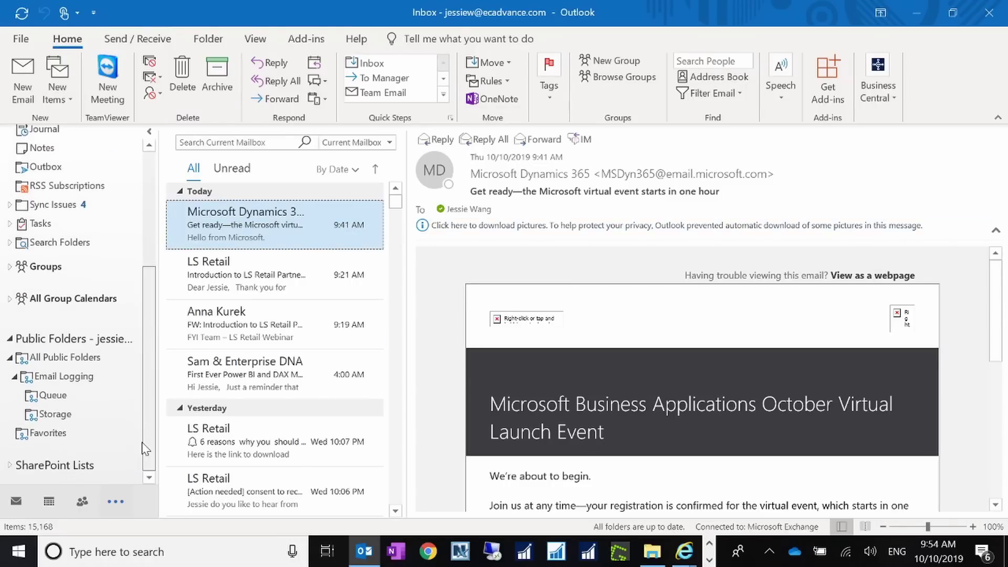
click(69, 396)
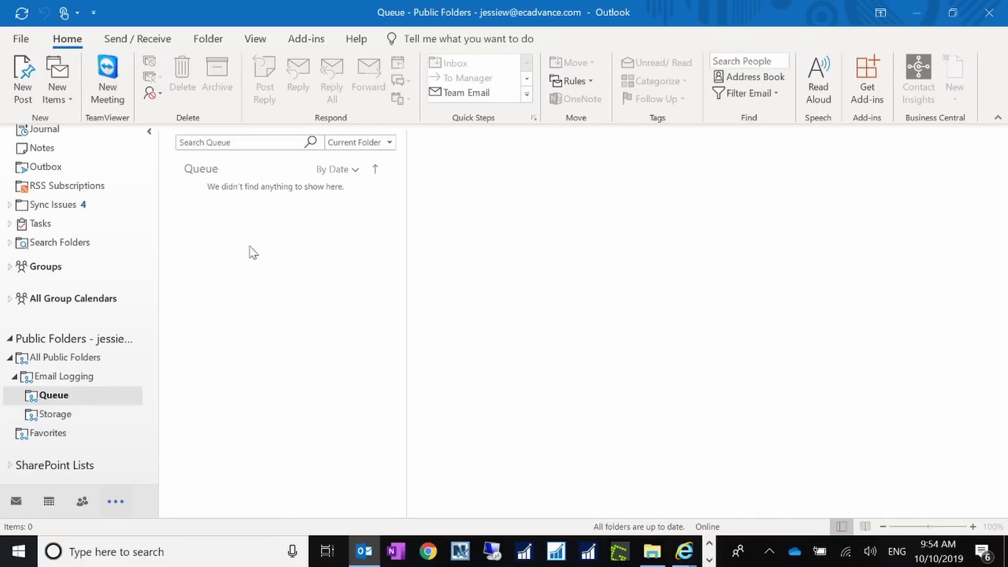
click(88, 414)
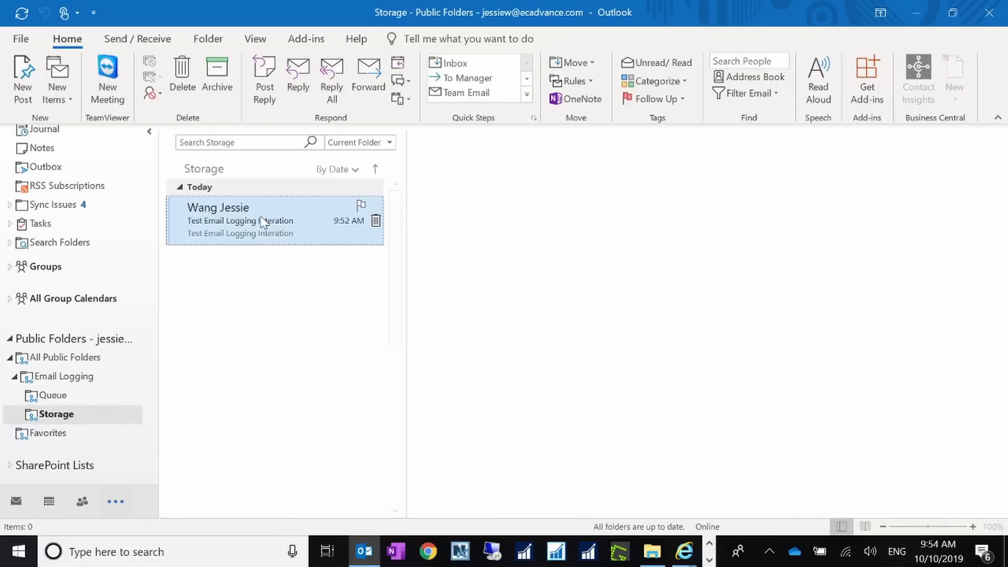
click(80, 394)
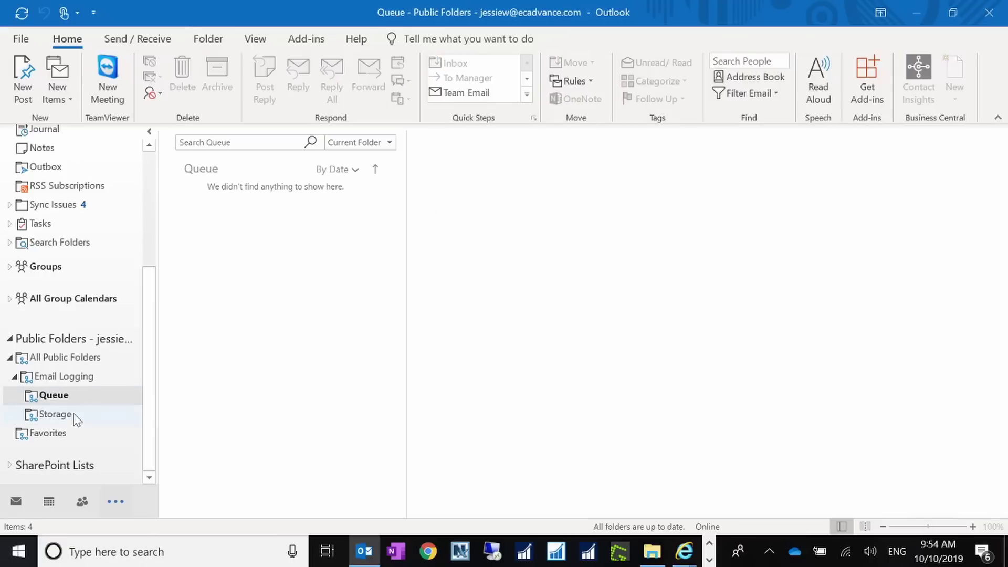
click(74, 413)
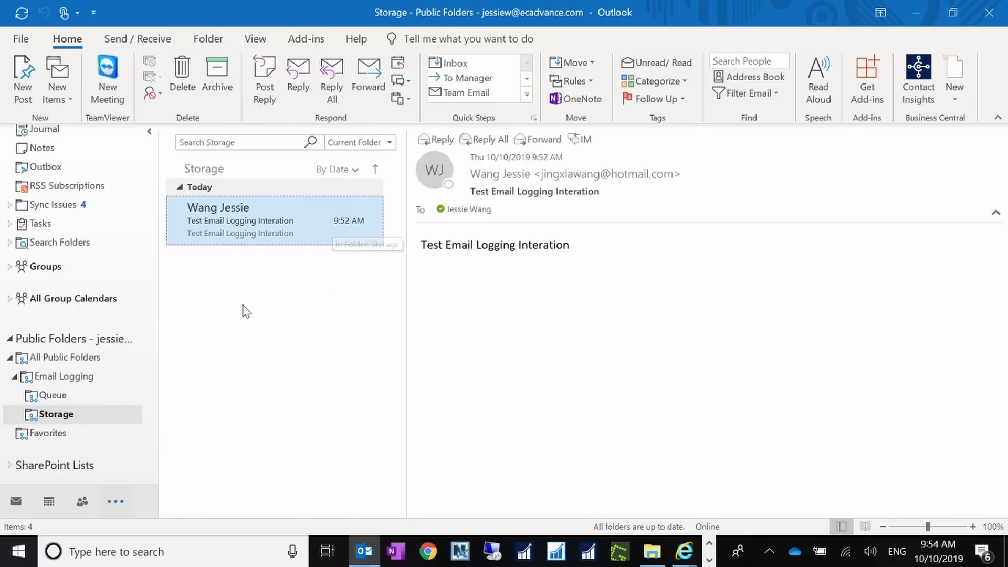
Step: Switch to Business Central, leave Job Queue Entries, search for "salesp", and open the logged salesperson's card from Salespeople/Purchasers
click(683, 552)
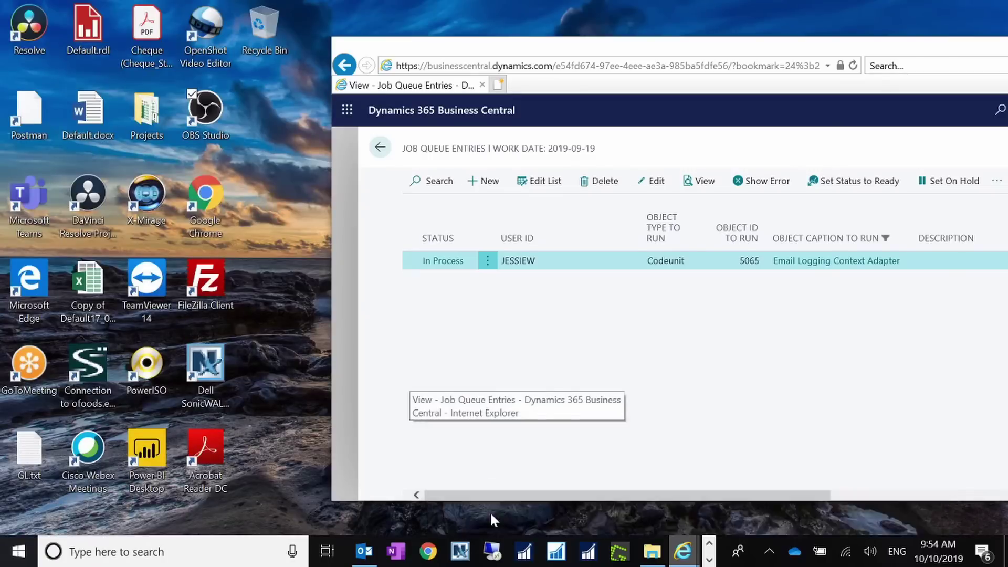
click(489, 511)
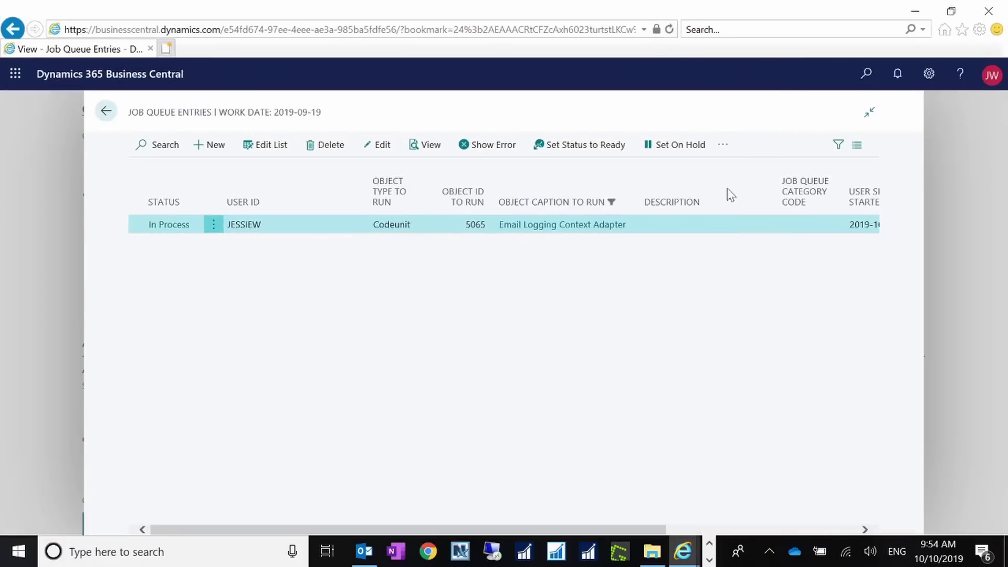
click(109, 110)
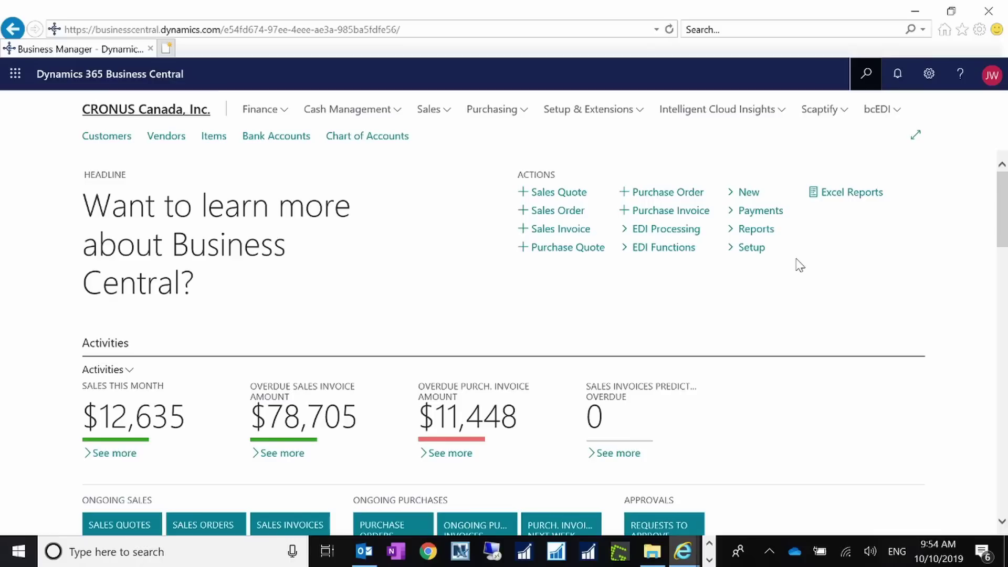
click(867, 76)
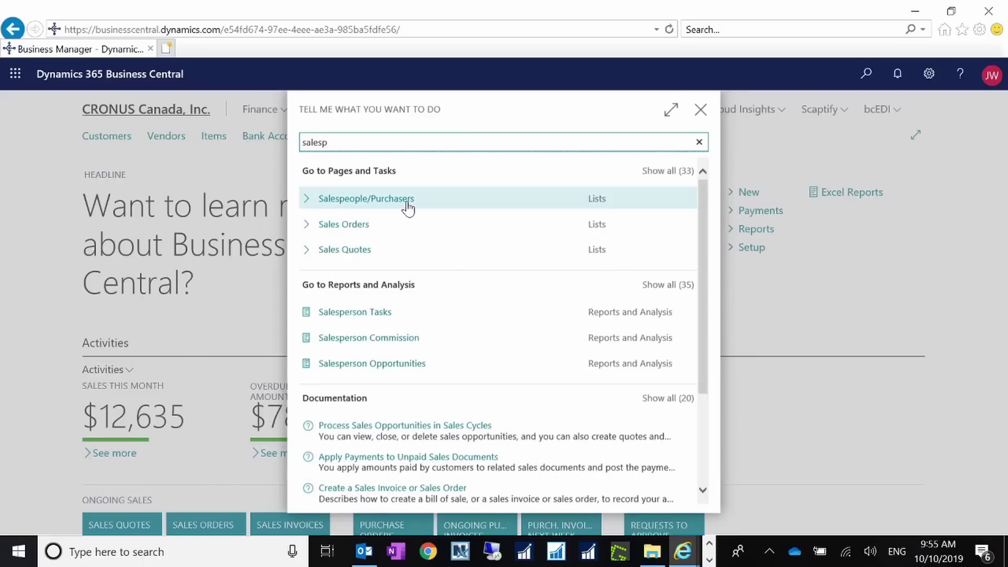
click(407, 204)
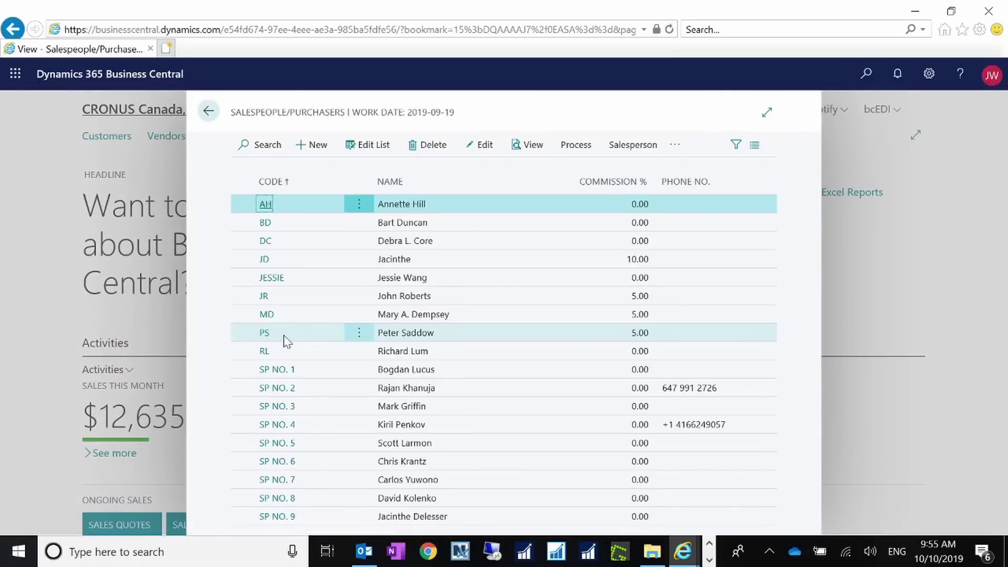
click(271, 278)
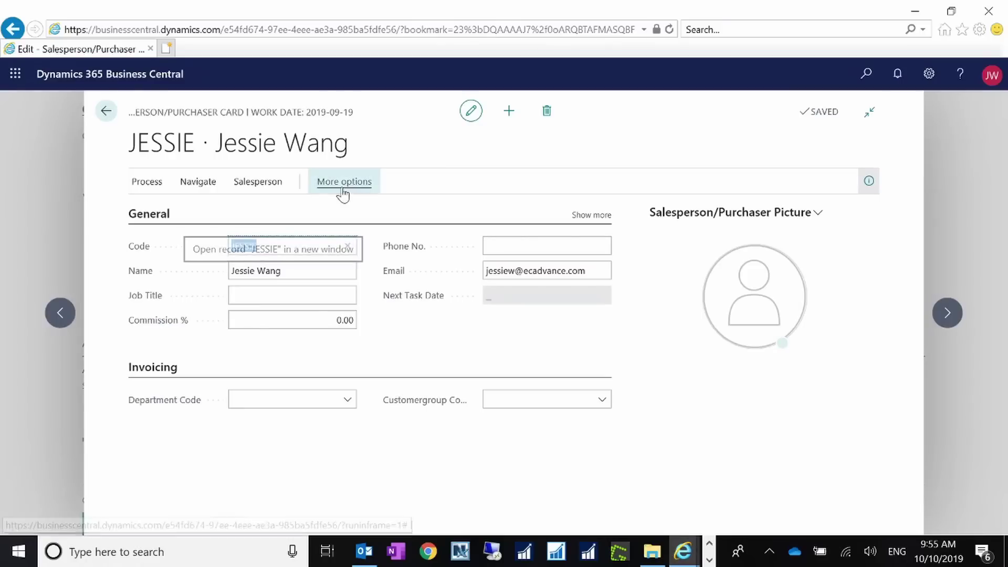
Step: Open the salesperson's Interaction Log Entries from the card and expand the list to the wide layout
click(204, 185)
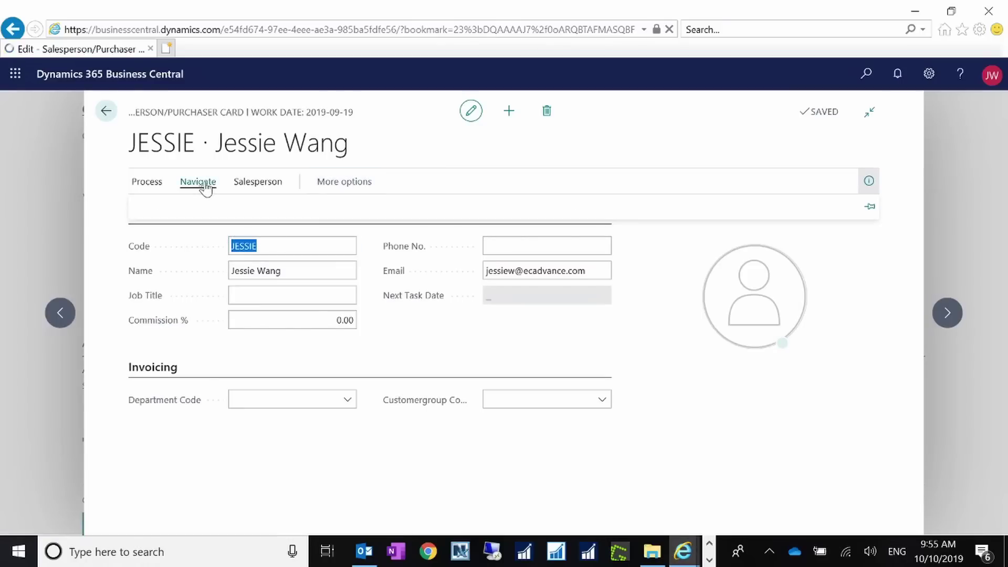
click(151, 184)
click(246, 182)
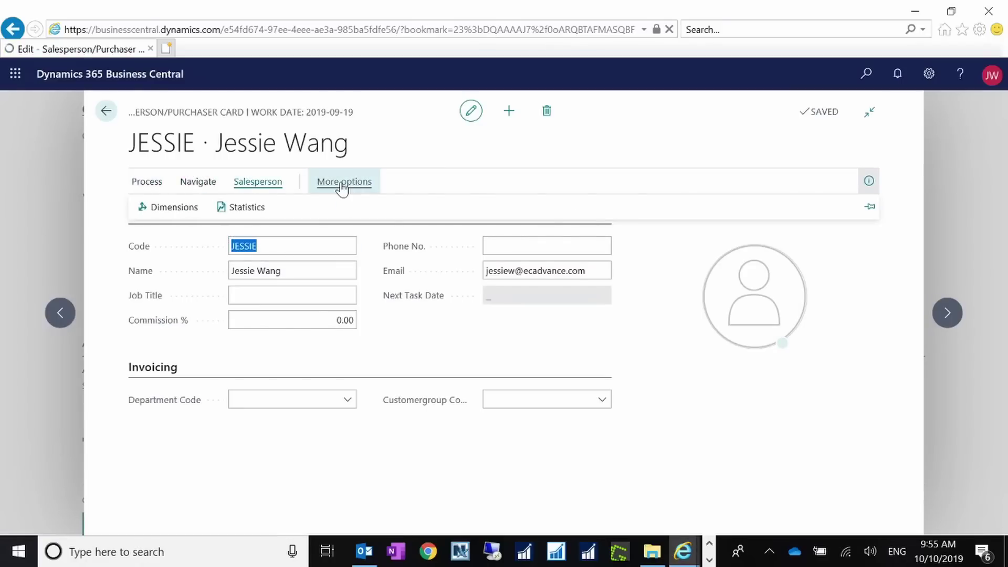
click(342, 185)
click(340, 186)
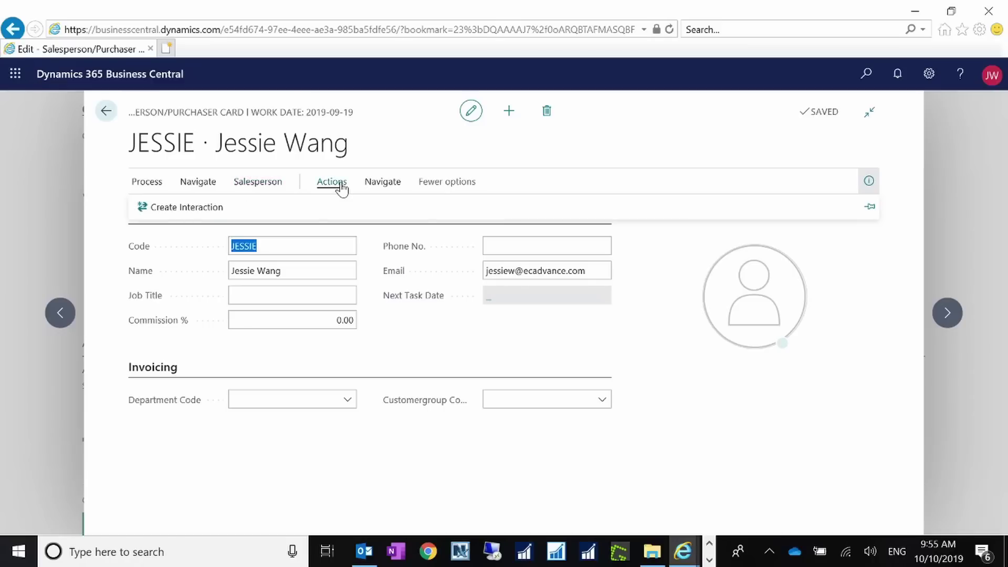
click(383, 183)
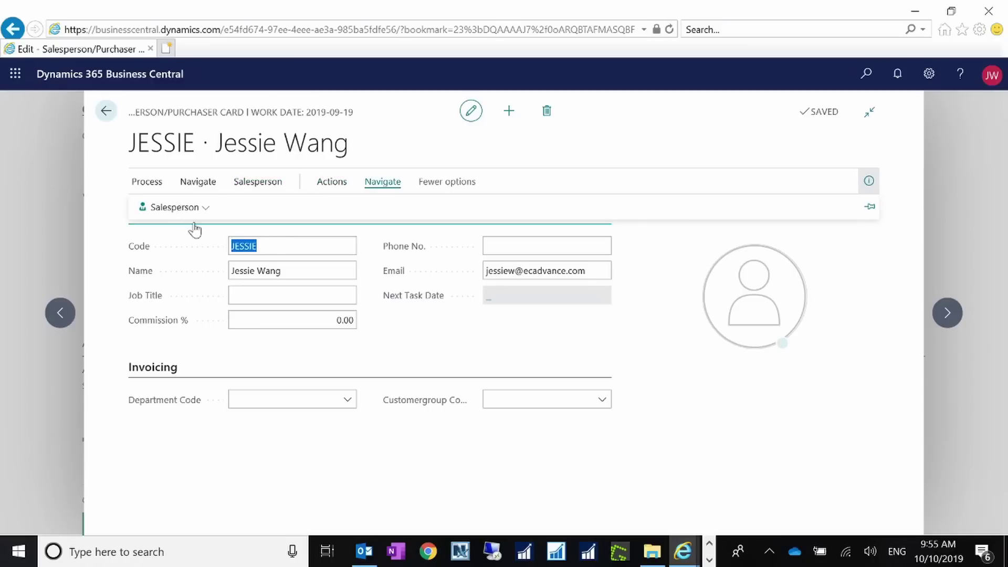
click(207, 211)
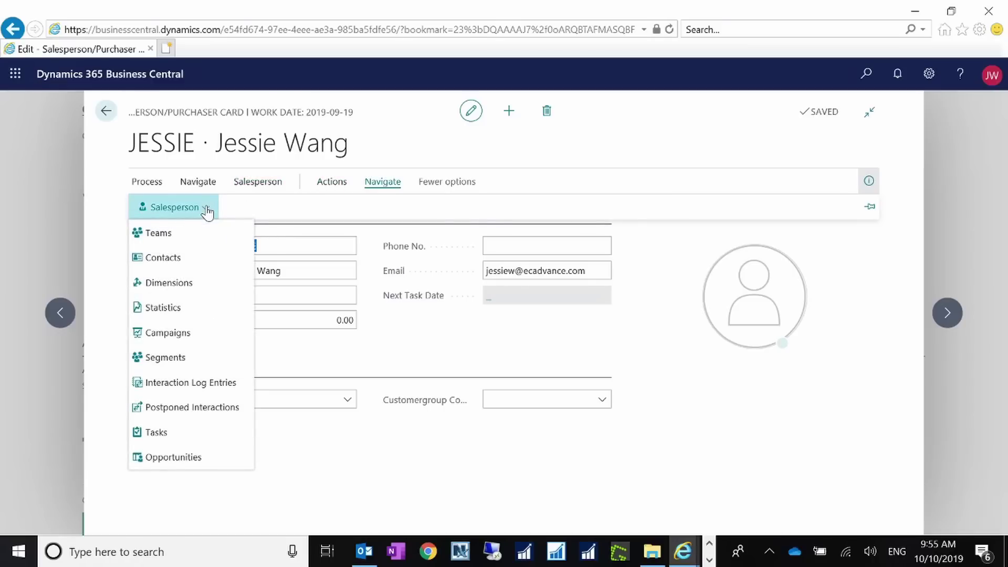
click(197, 393)
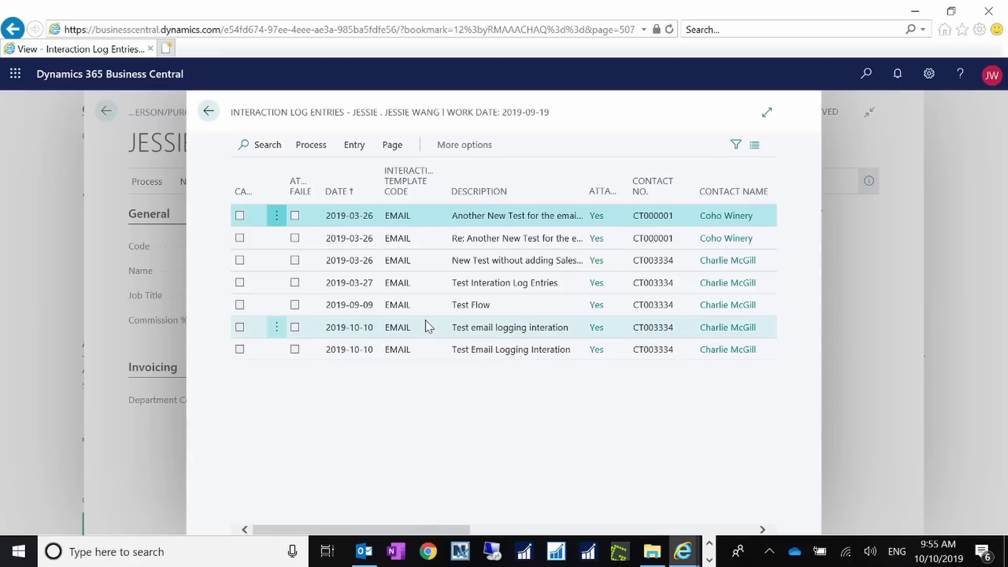
click(767, 112)
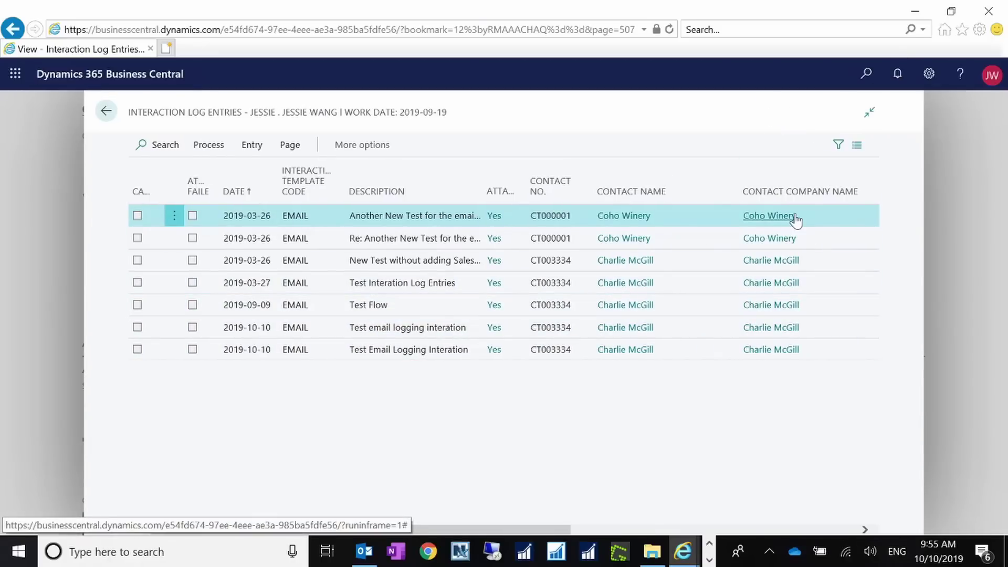
Step: Personalize the Interaction Log Entries list by adding the Time of Interaction field directly after the Date column, and finish personalizing
click(929, 76)
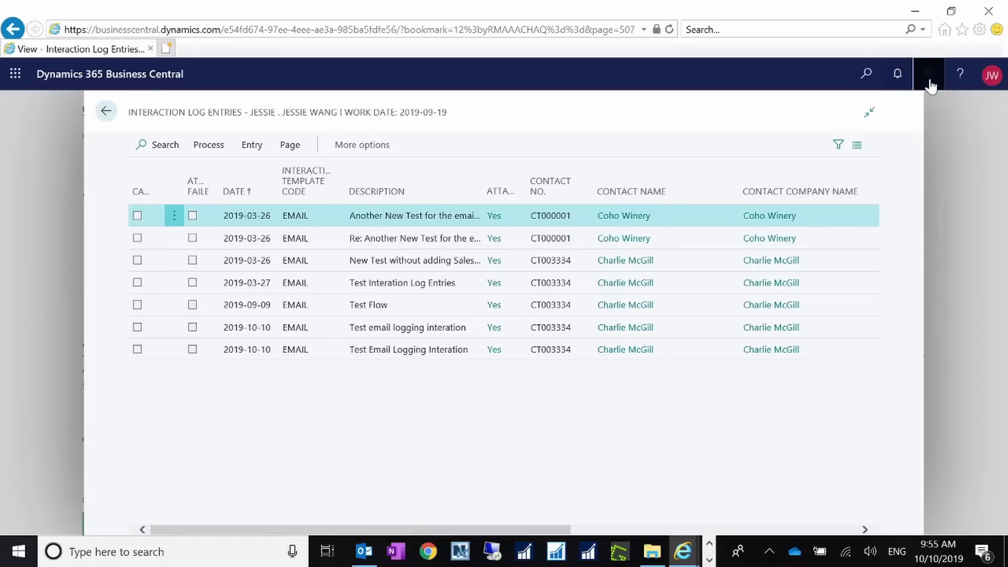
click(831, 168)
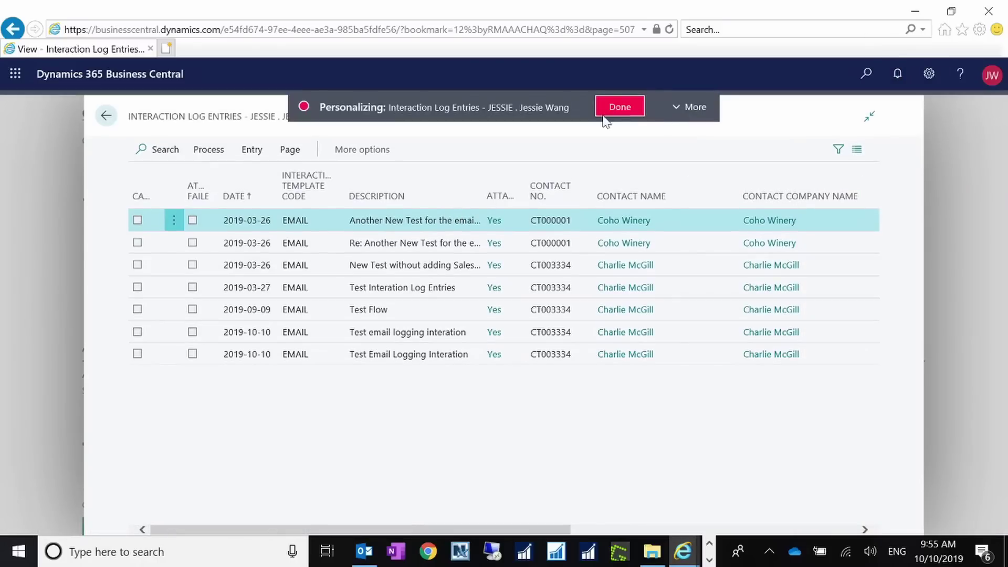
click(691, 107)
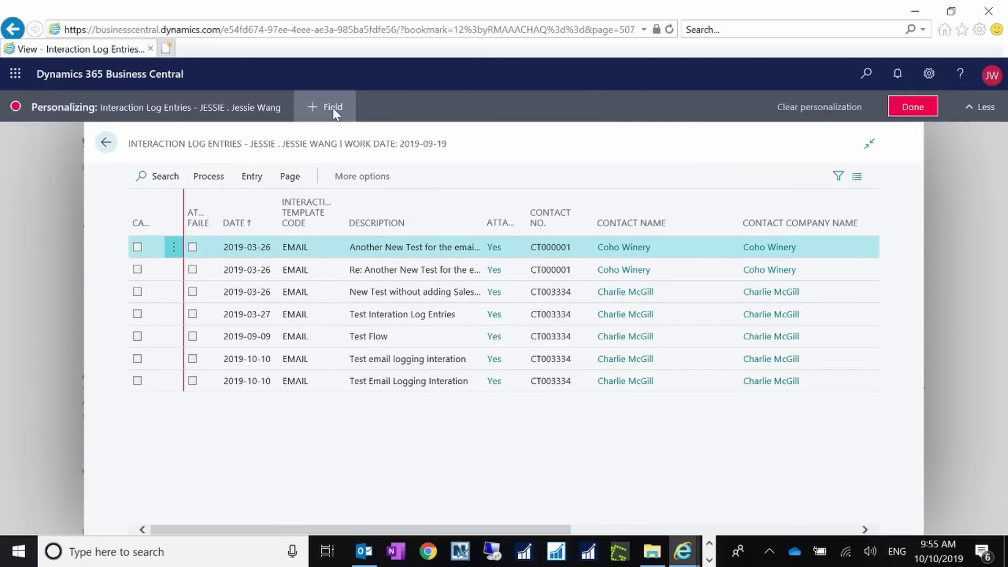
click(326, 108)
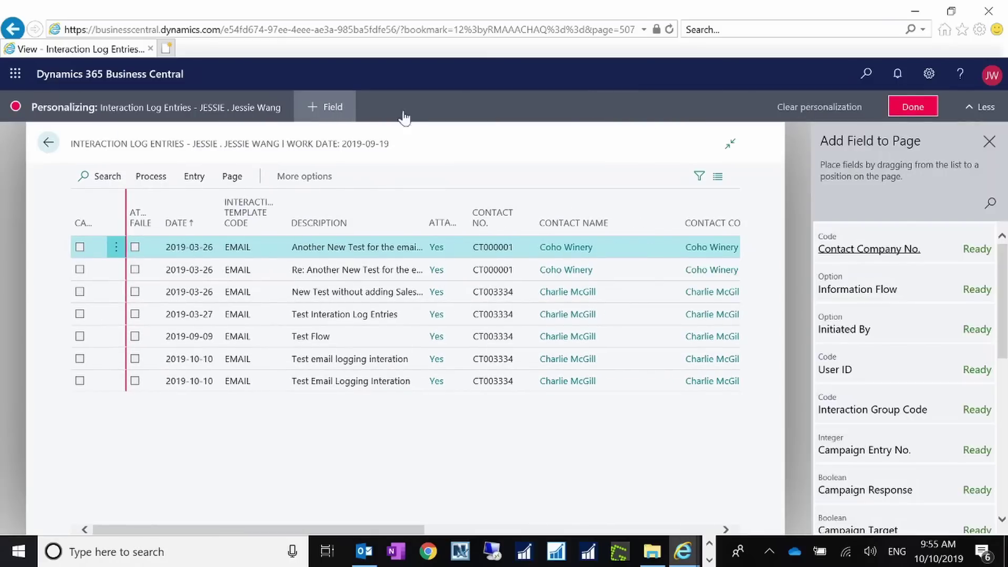
click(990, 204)
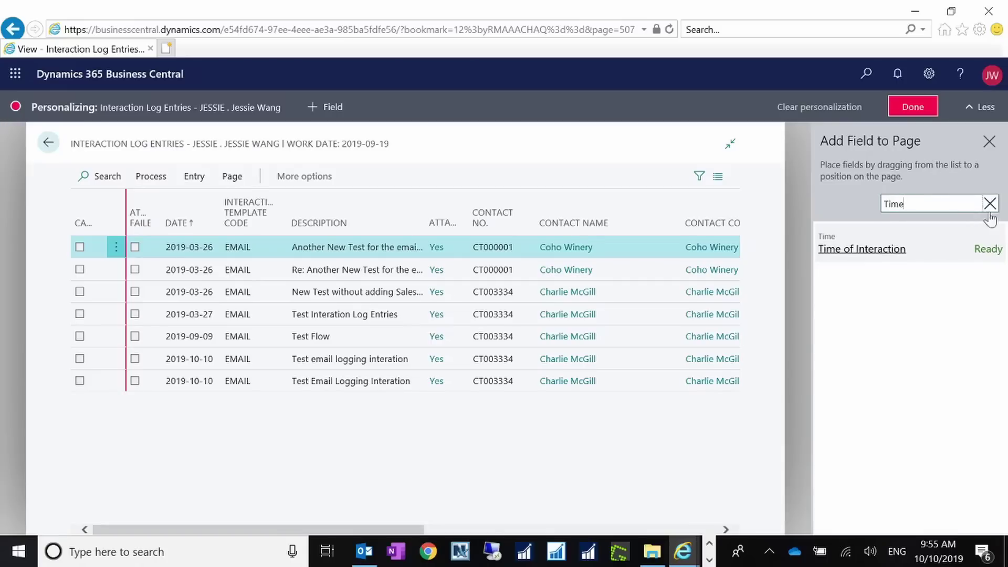
mouse_move(949, 241)
mouse_down()
mouse_move(477, 216)
mouse_move(229, 229)
mouse_up()
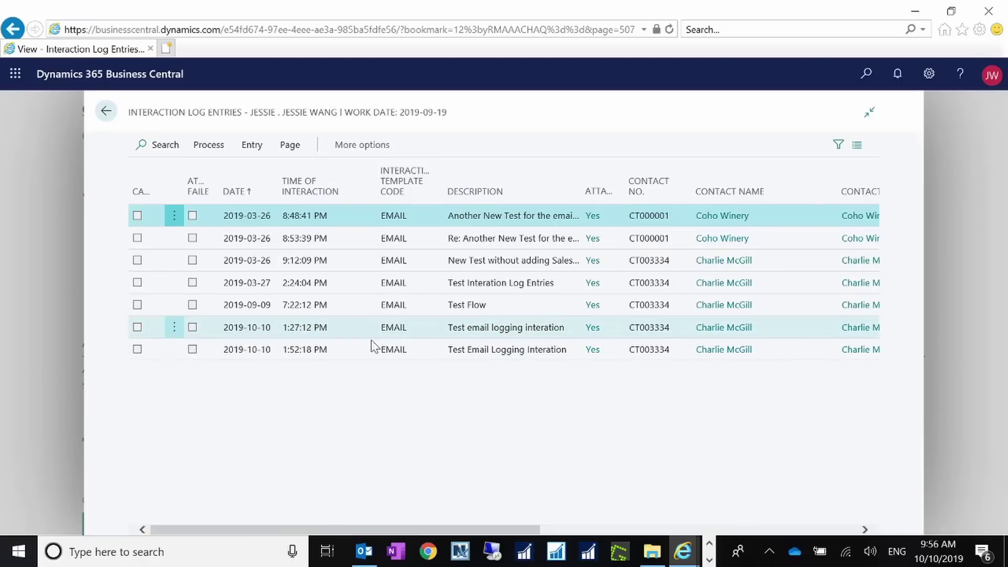
Step: View the email attached to the latest "Test Email Logging Interation" entry and return to the interaction log entries
click(354, 357)
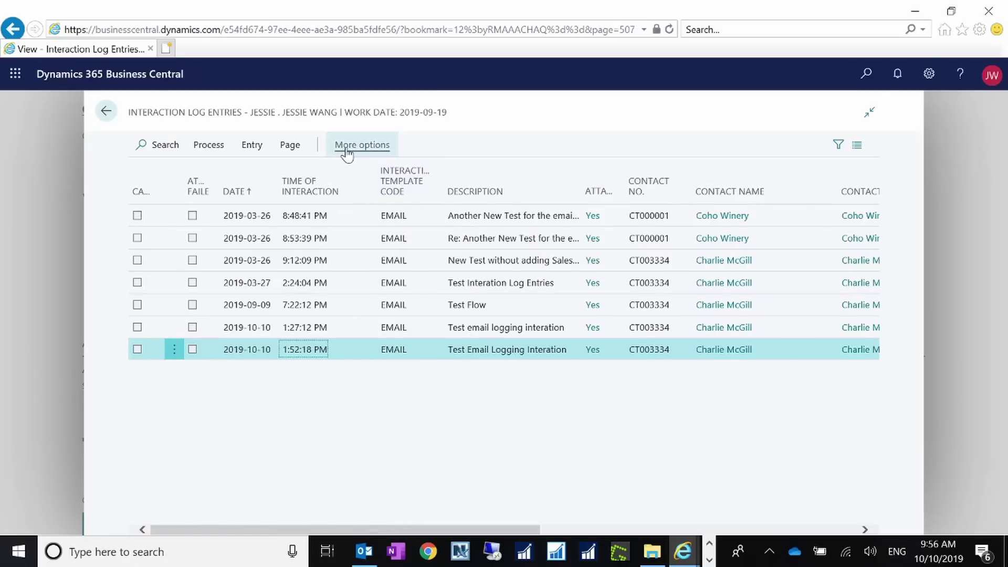
click(595, 353)
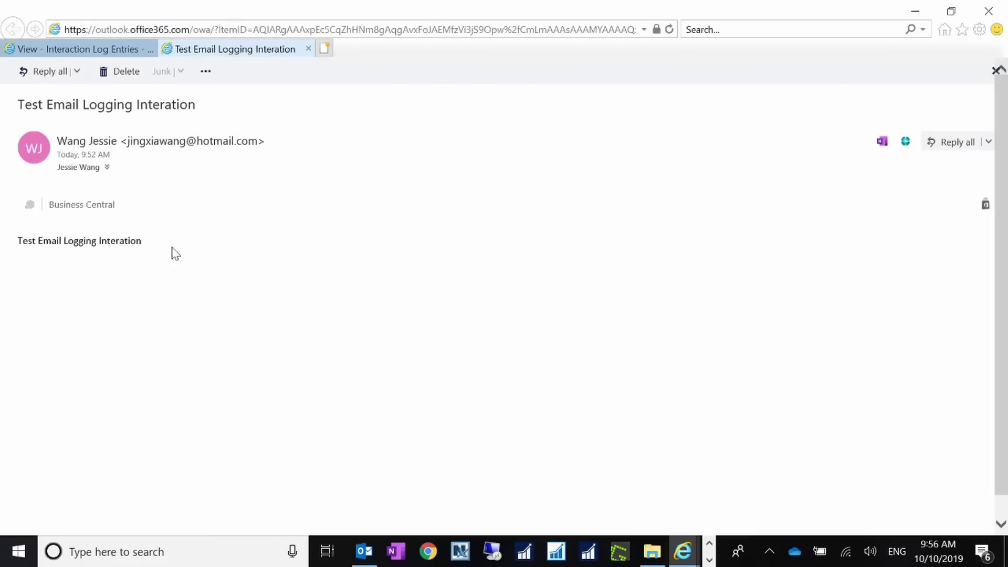
click(117, 49)
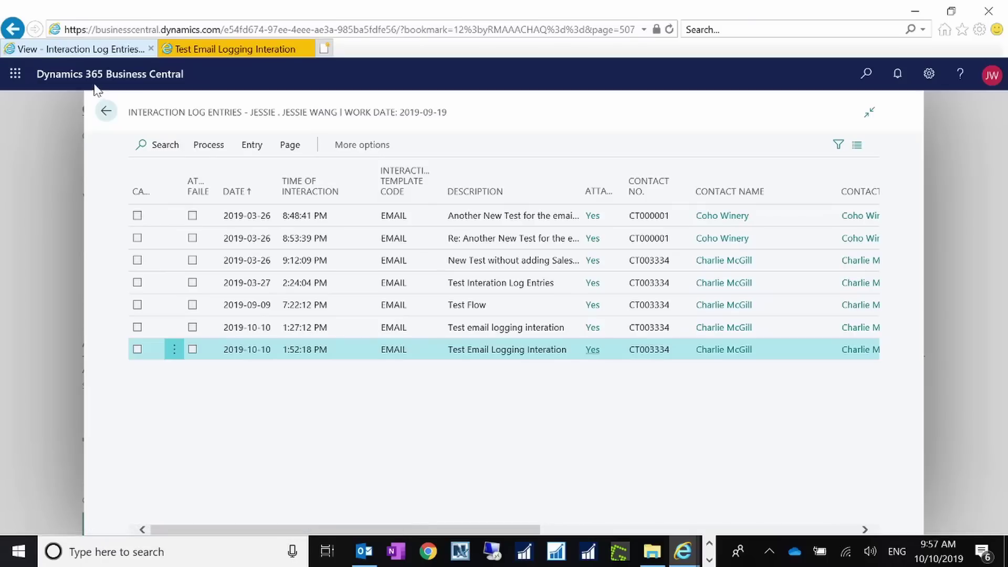
Step: Leave the salesperson's log entries and card, search for "contact", and open the Contacts list
click(106, 112)
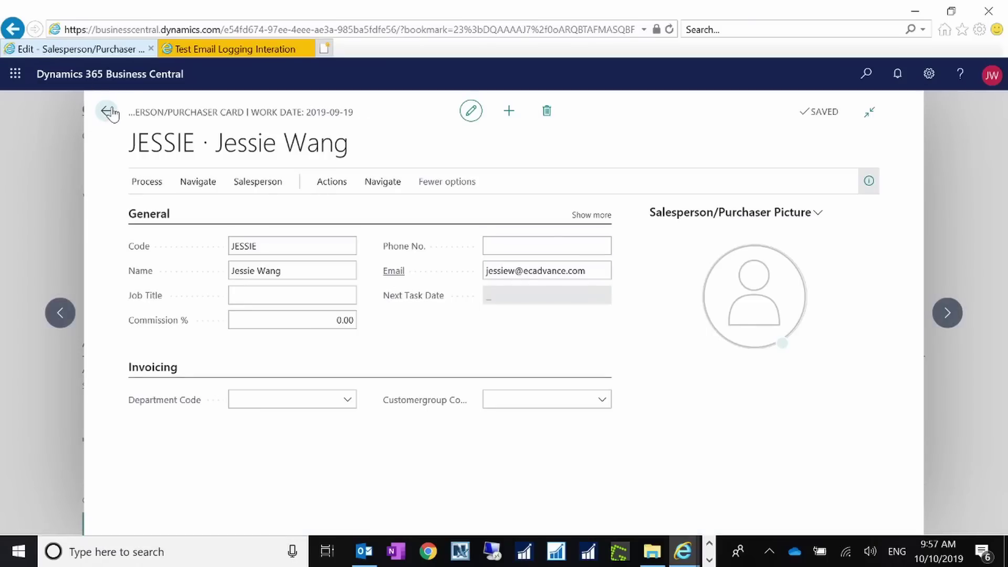
click(110, 113)
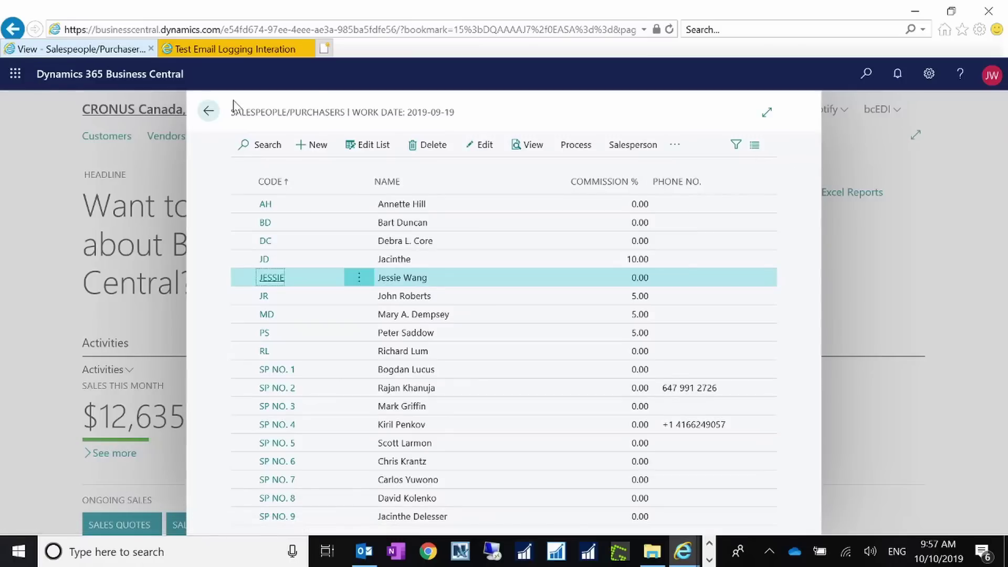
click(209, 113)
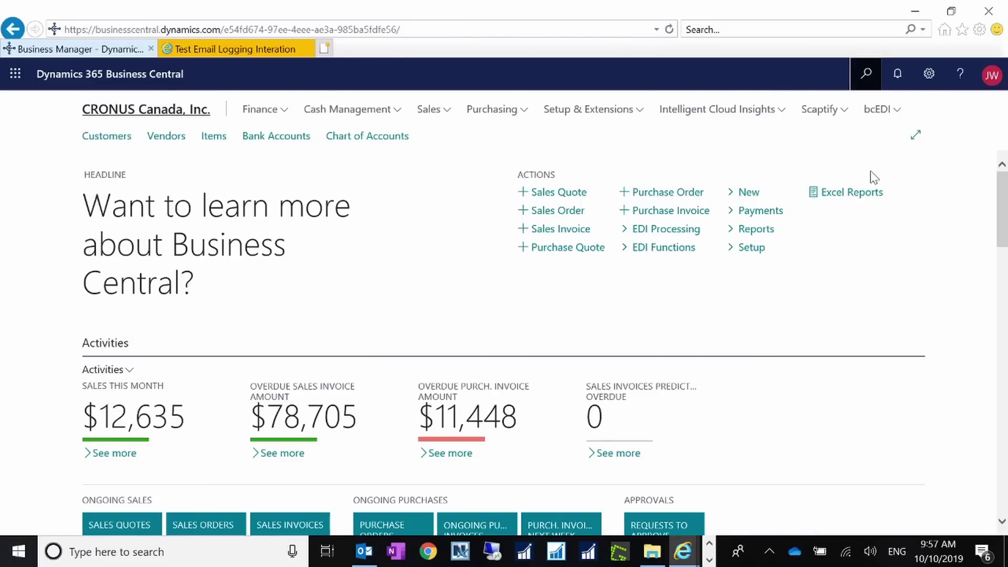
click(866, 74)
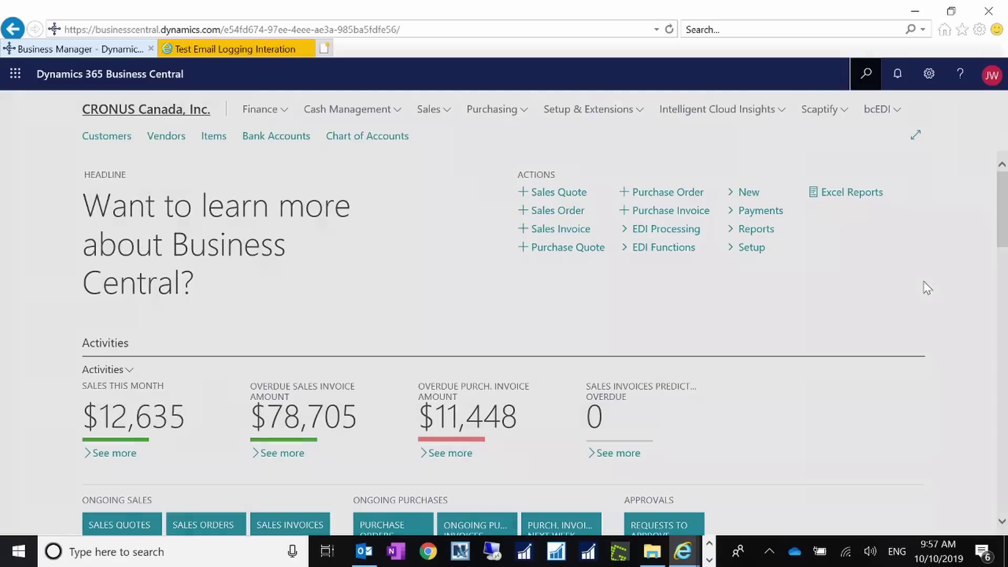
text(cont)
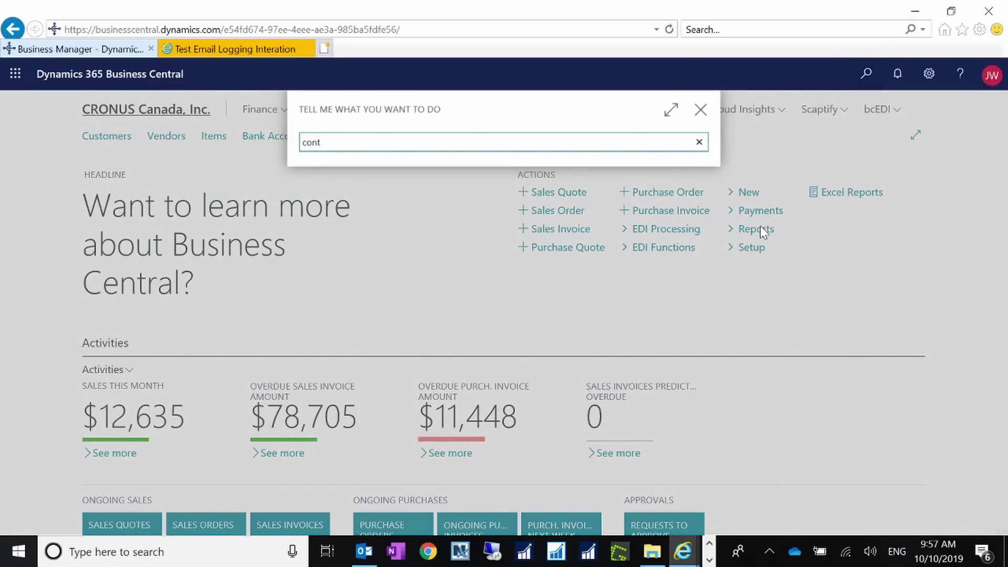
text(act)
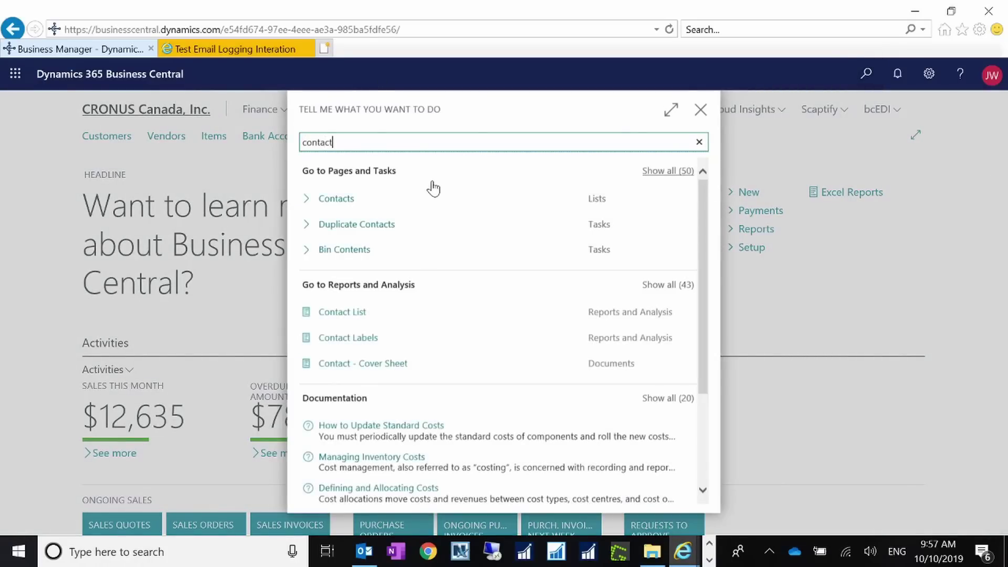
click(343, 198)
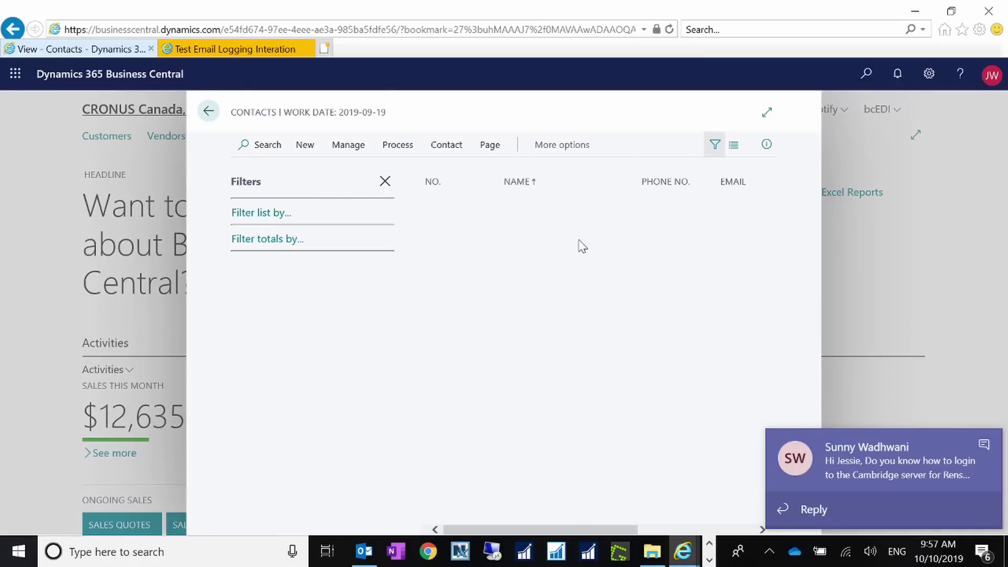
Step: Dismiss the chat notification, filter the expanded Contacts list by the test sender's email address, and open the matching contact's card
click(892, 508)
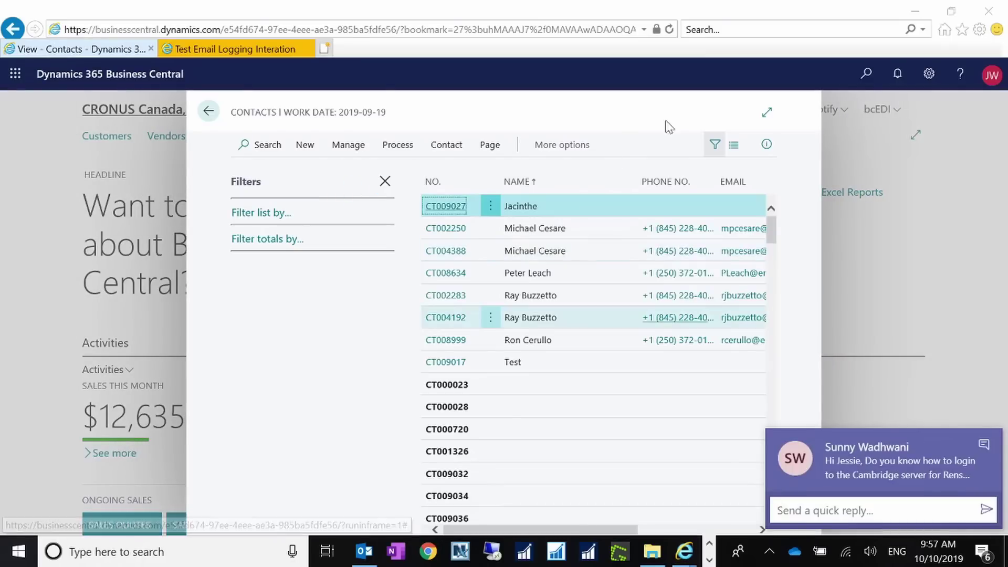
click(984, 446)
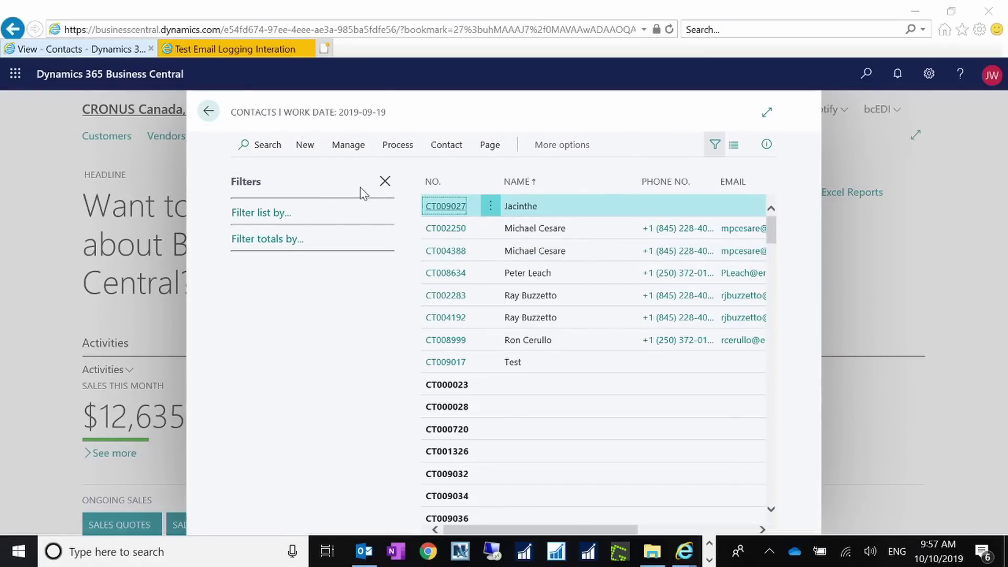
click(766, 112)
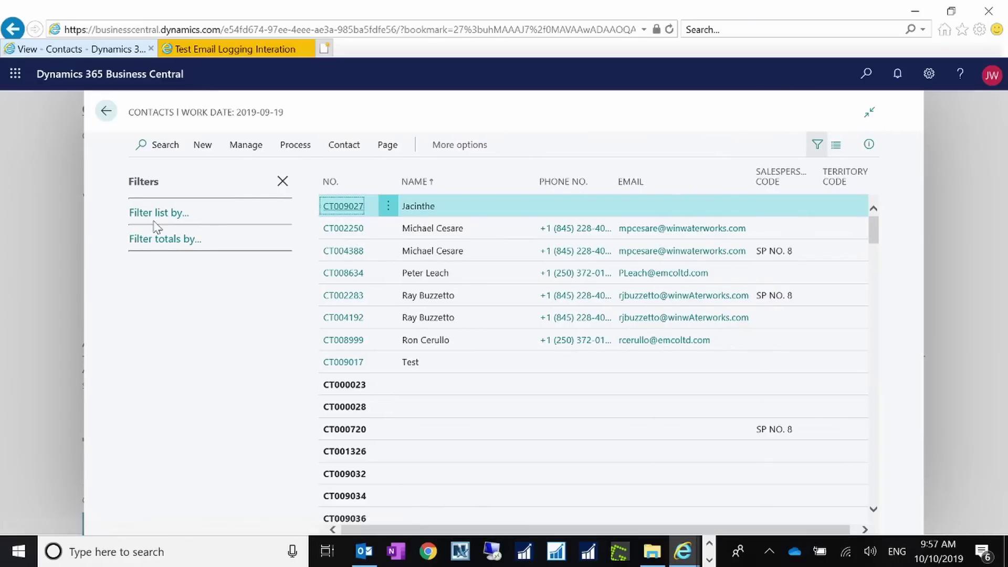
click(169, 213)
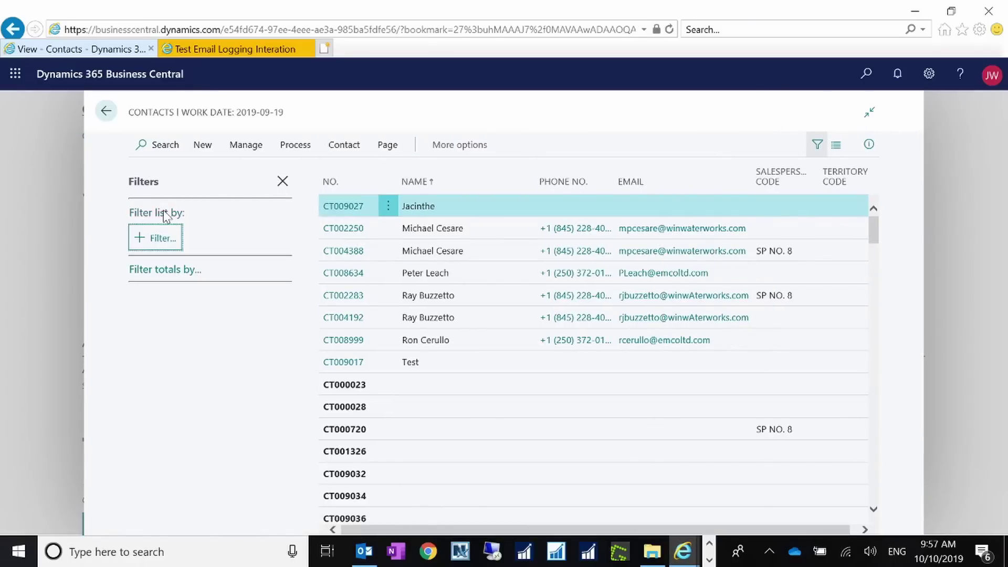
click(162, 238)
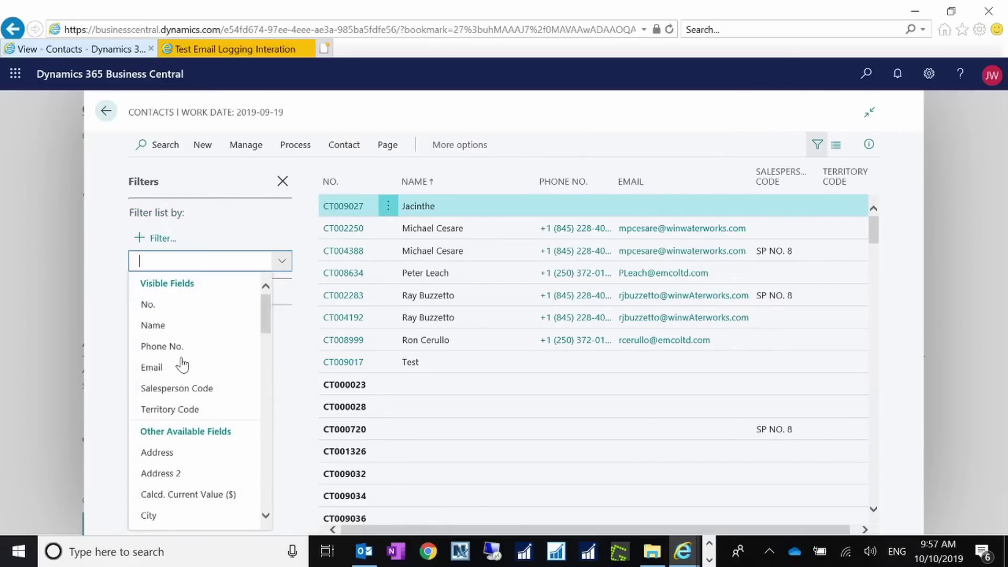
click(164, 366)
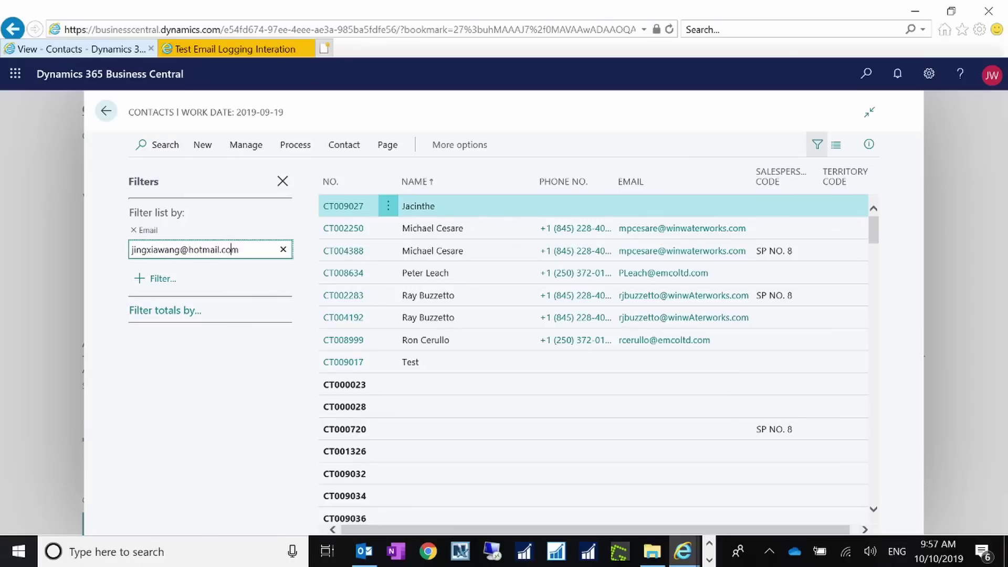
key(Return)
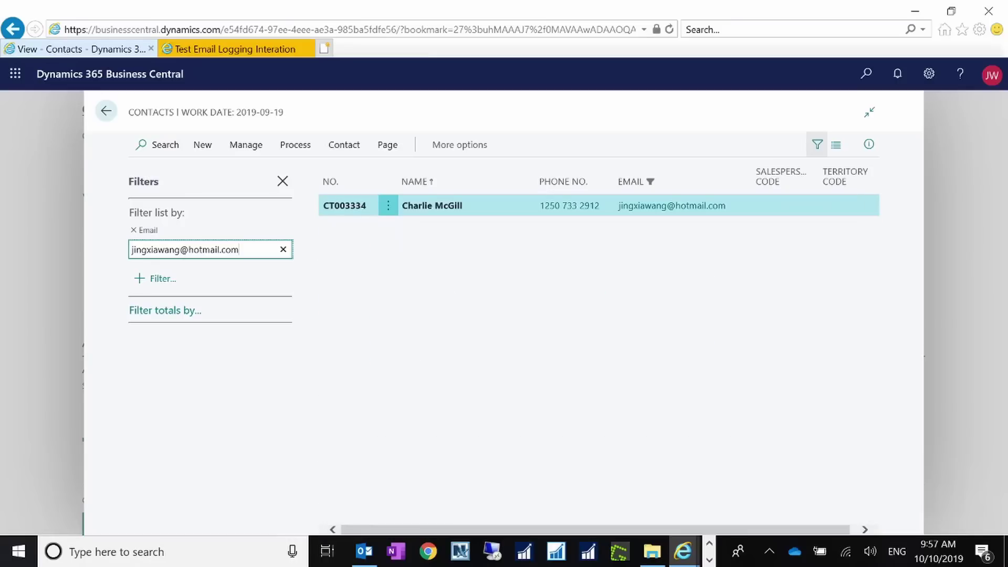
click(350, 212)
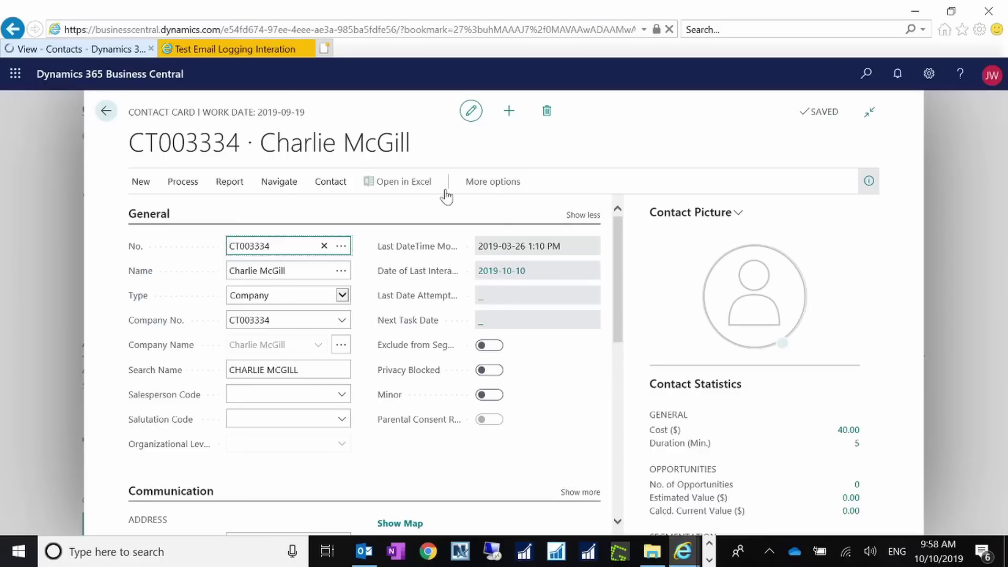
Step: Examine the contact card's available actions and related information for a way to reach its interaction log entries
click(278, 192)
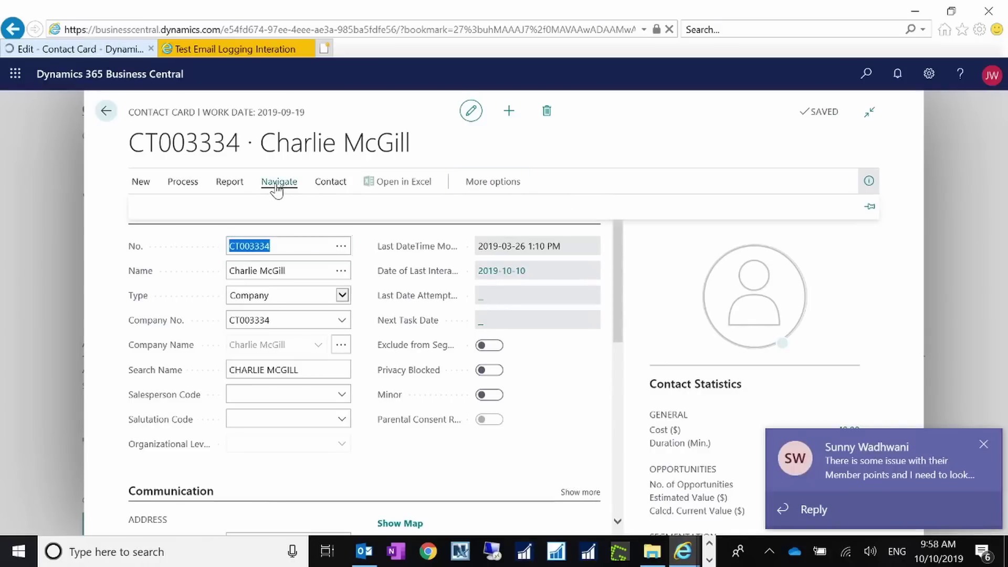
click(327, 184)
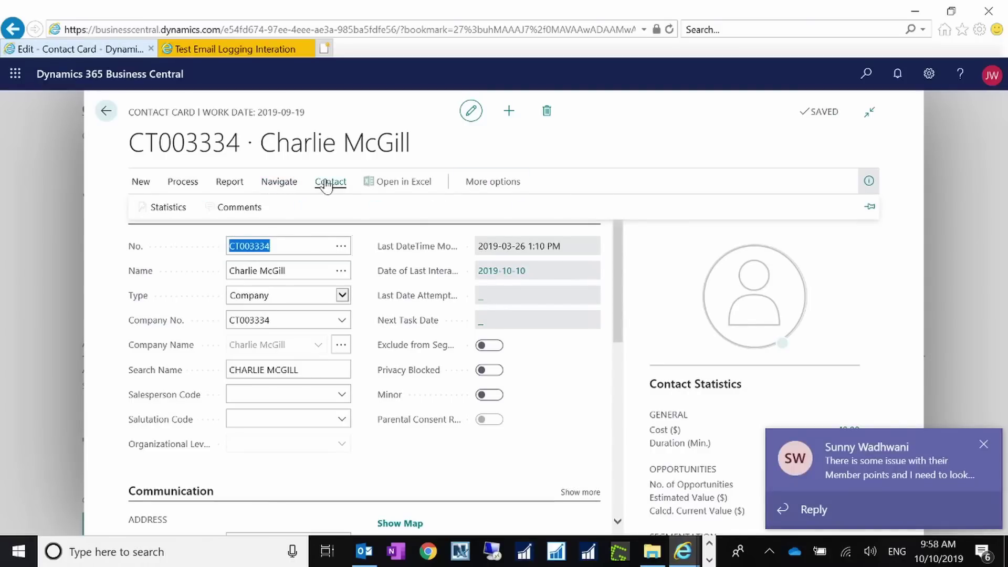
click(501, 182)
click(480, 182)
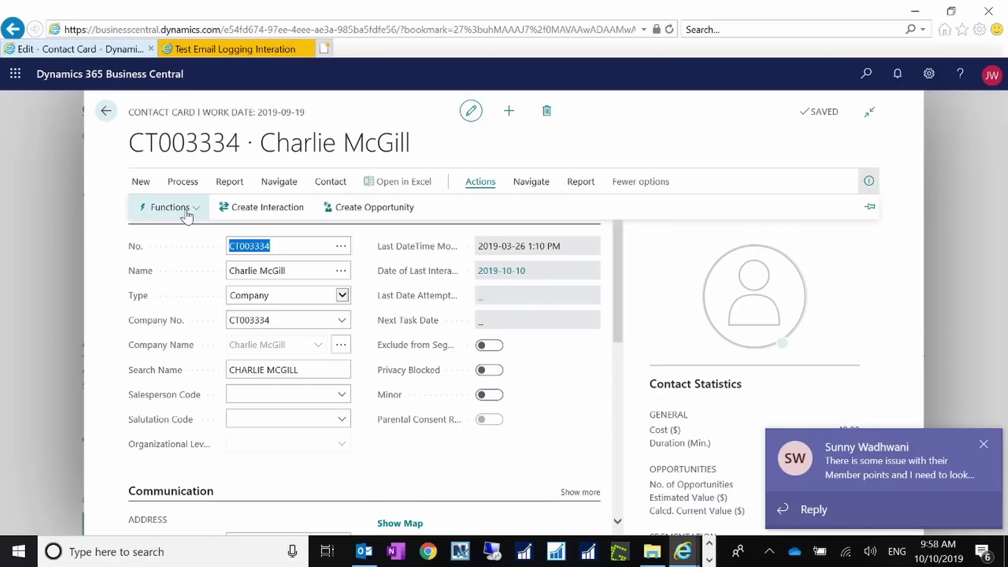
click(187, 212)
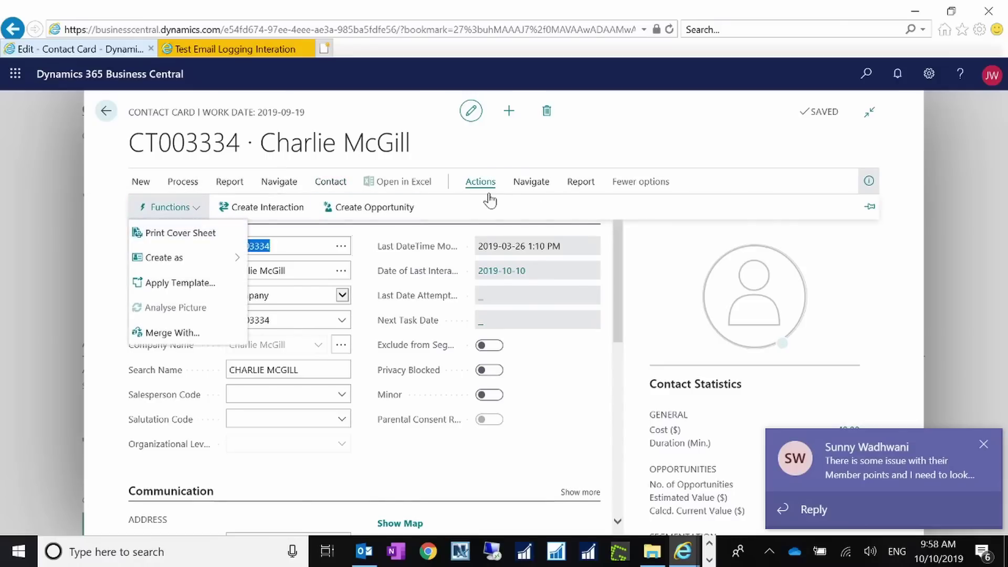
click(530, 182)
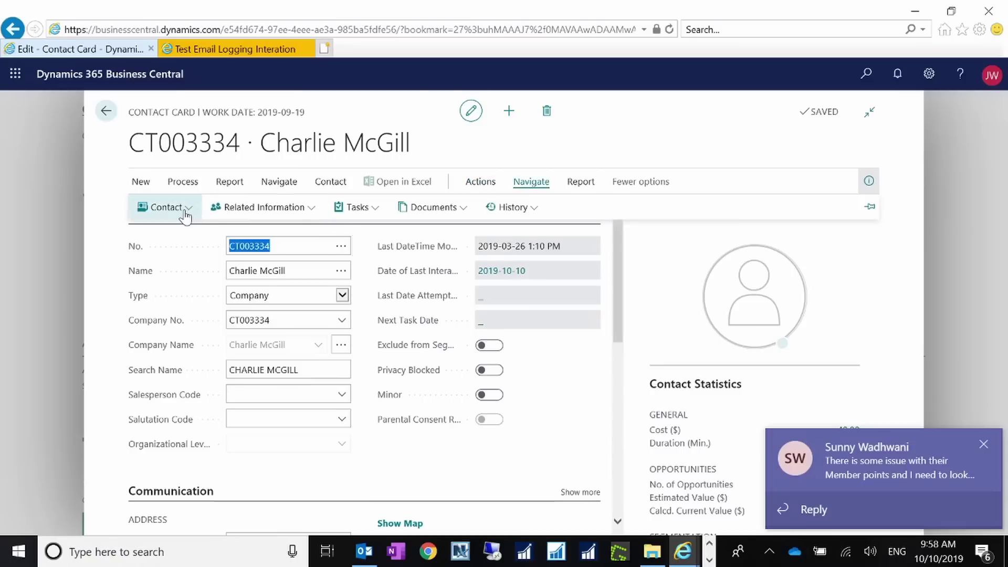
click(186, 215)
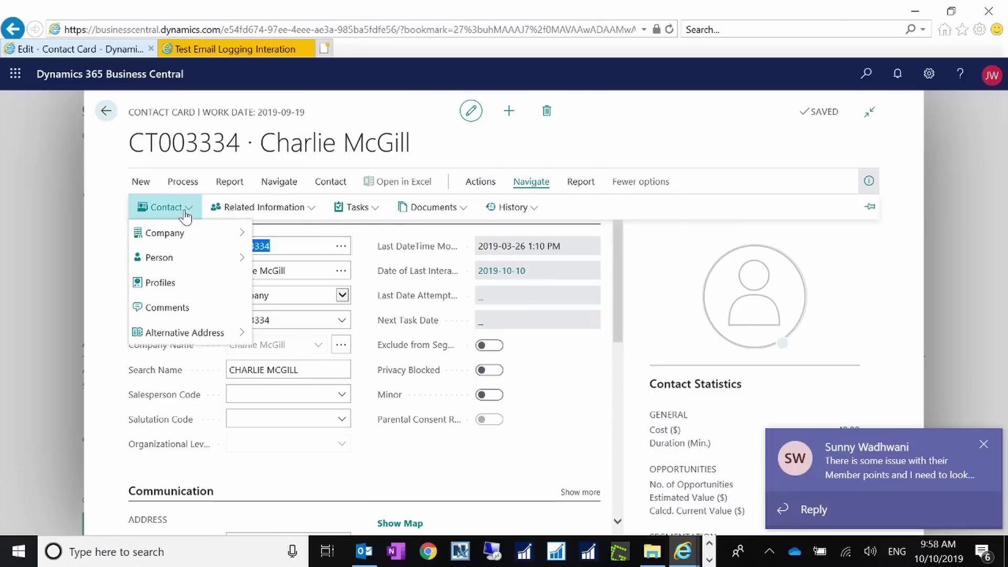
click(313, 209)
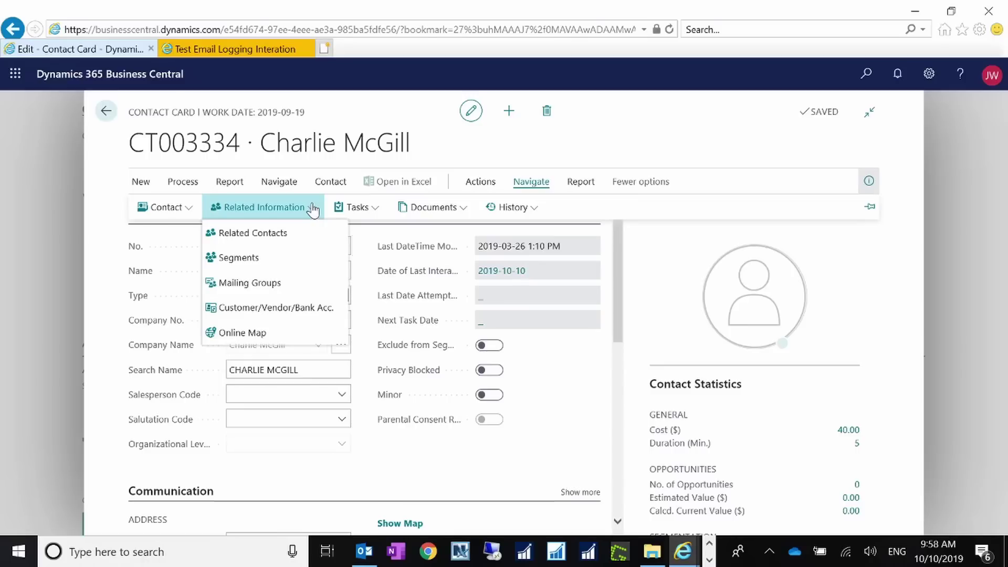
click(374, 209)
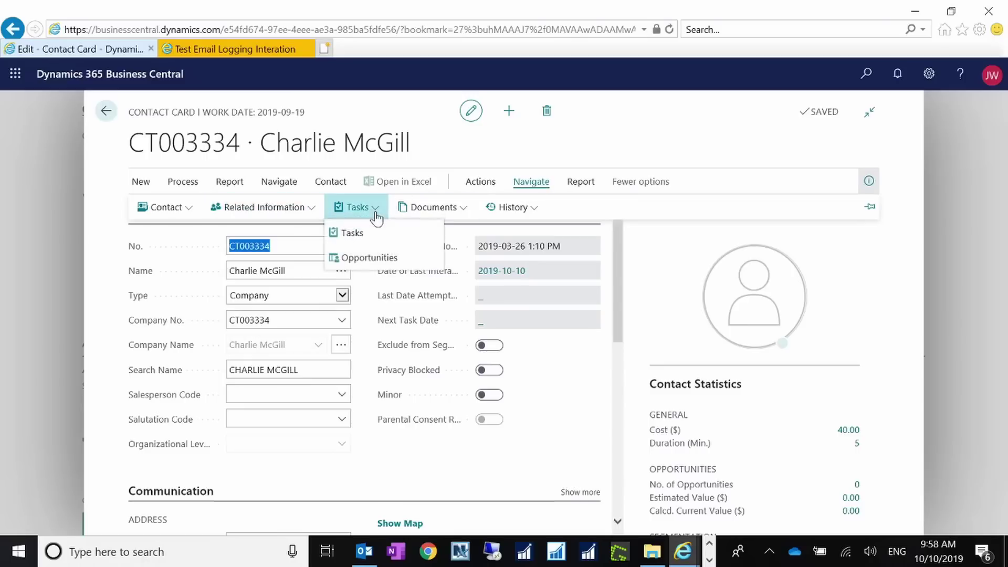
Step: Pin the contact card's Navigate actions so they stay displayed
click(532, 185)
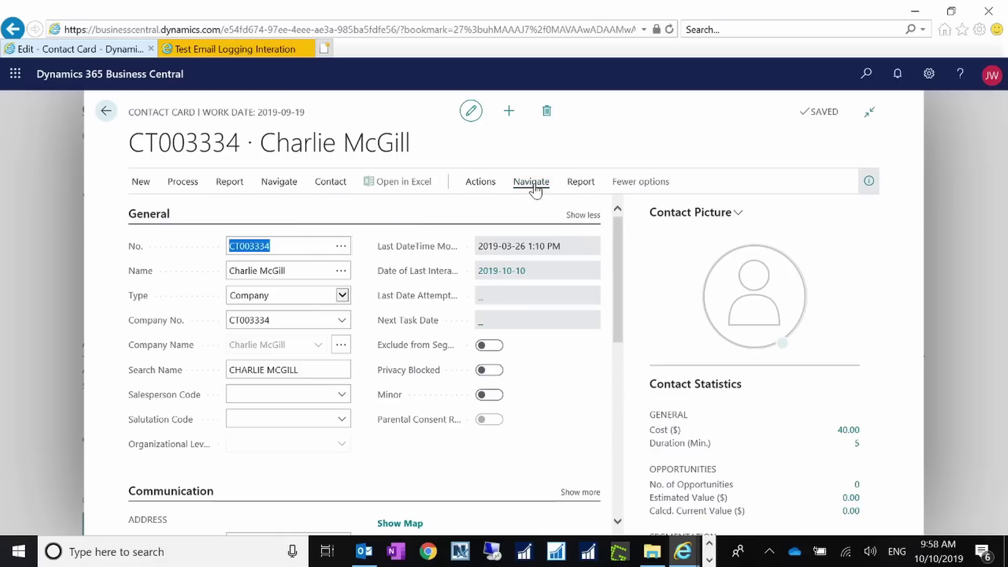
click(532, 184)
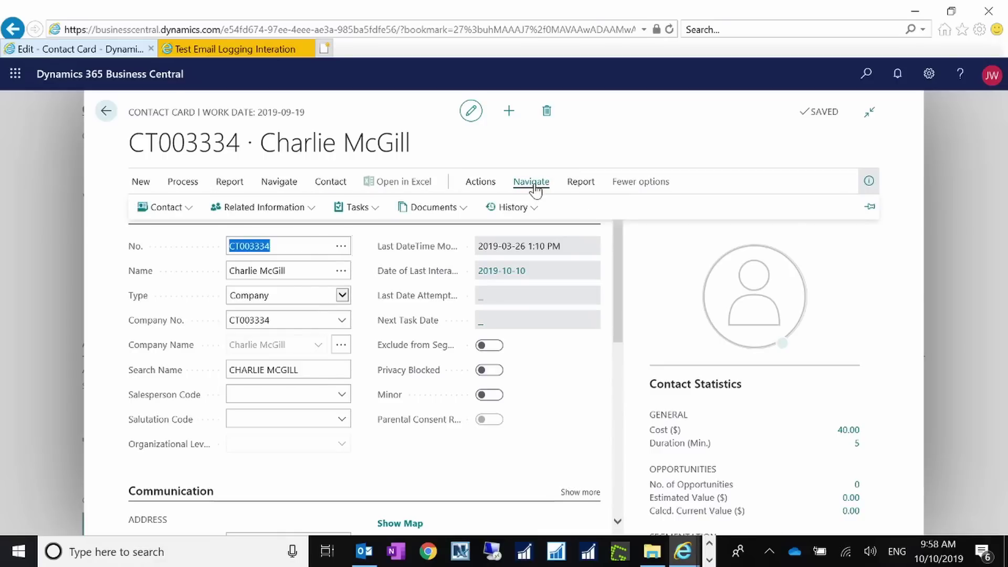
click(869, 206)
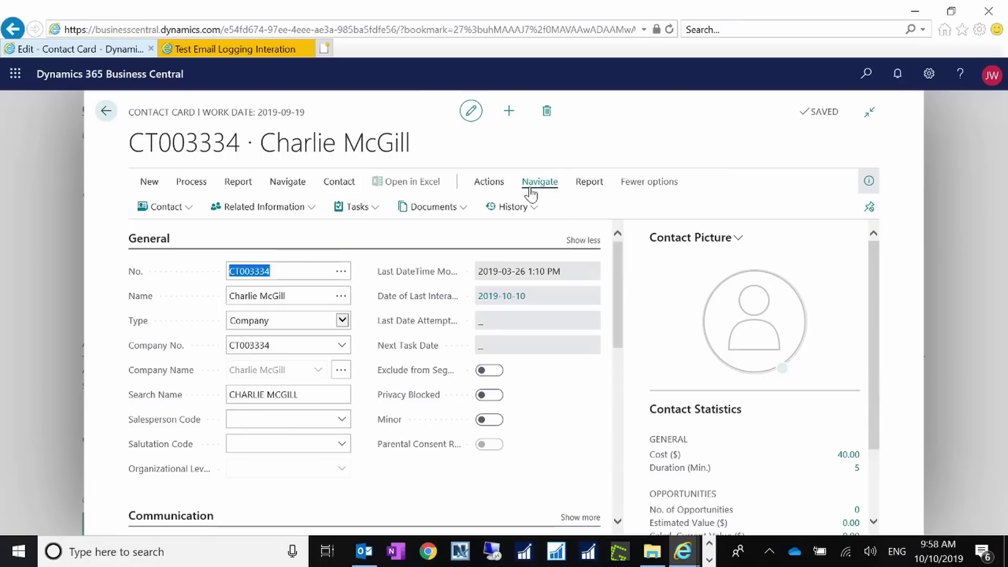
Step: Find the interaction log entries in the contact's related history, open them, and dismiss the chat notification
click(317, 207)
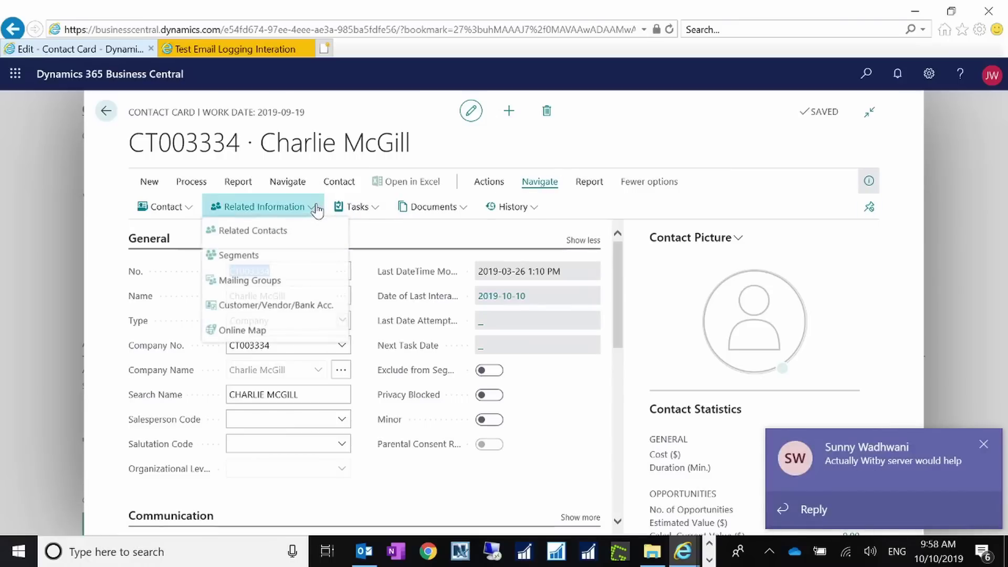
click(379, 209)
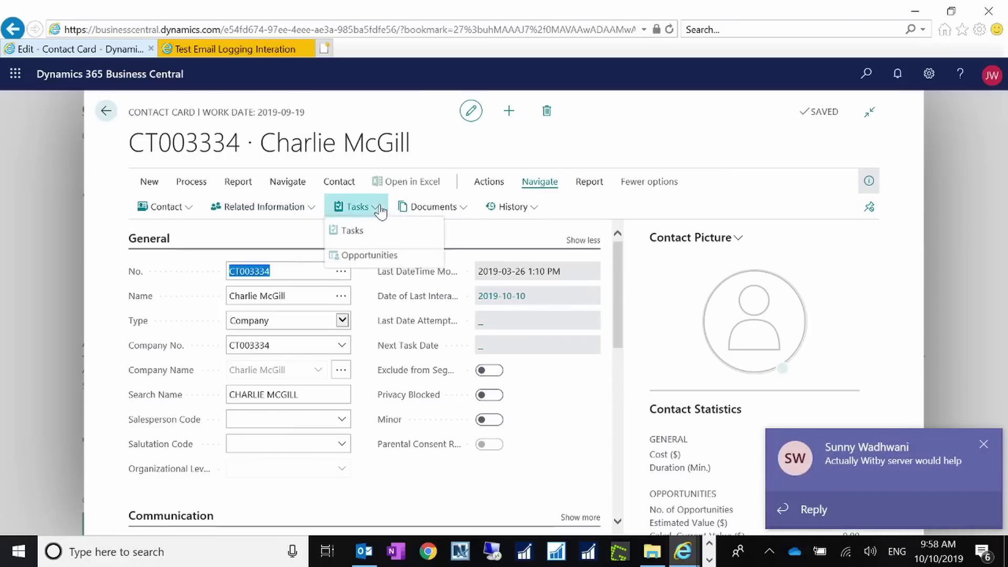
click(460, 212)
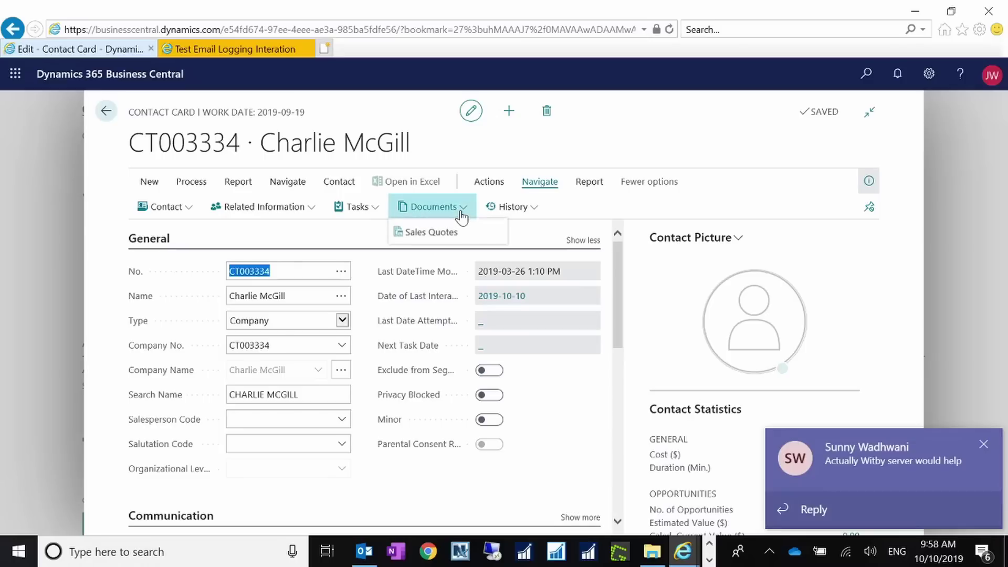
click(535, 216)
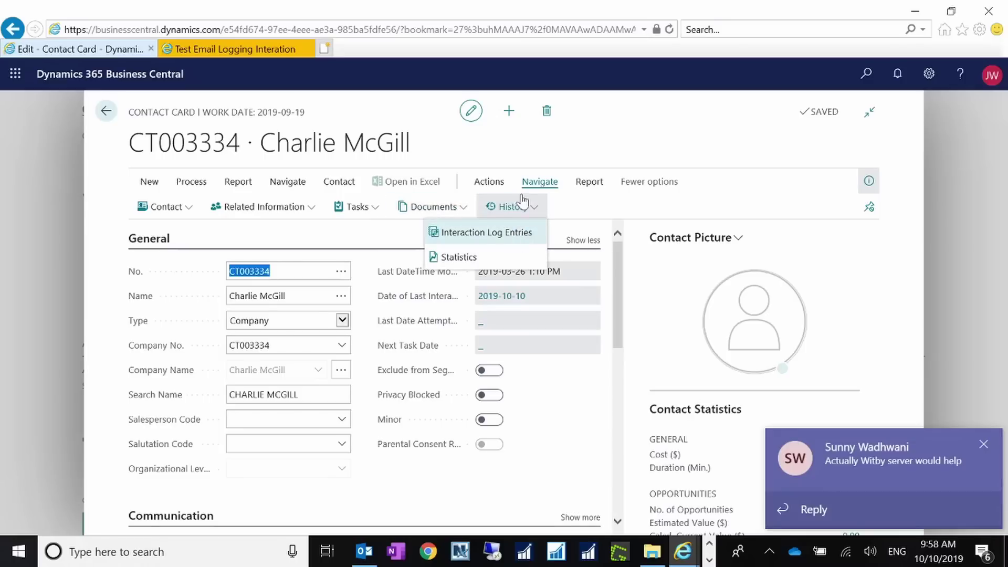
click(517, 237)
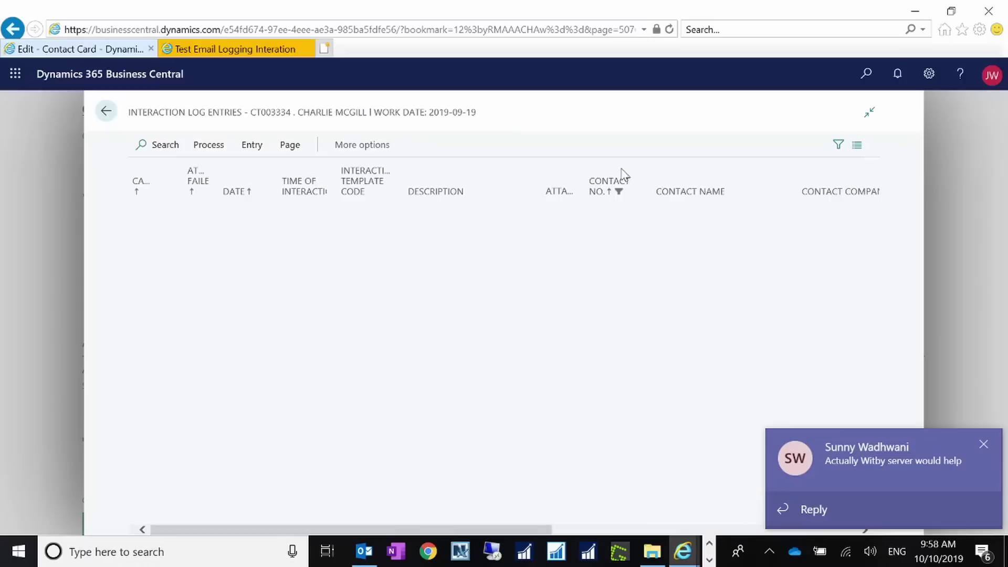
click(981, 445)
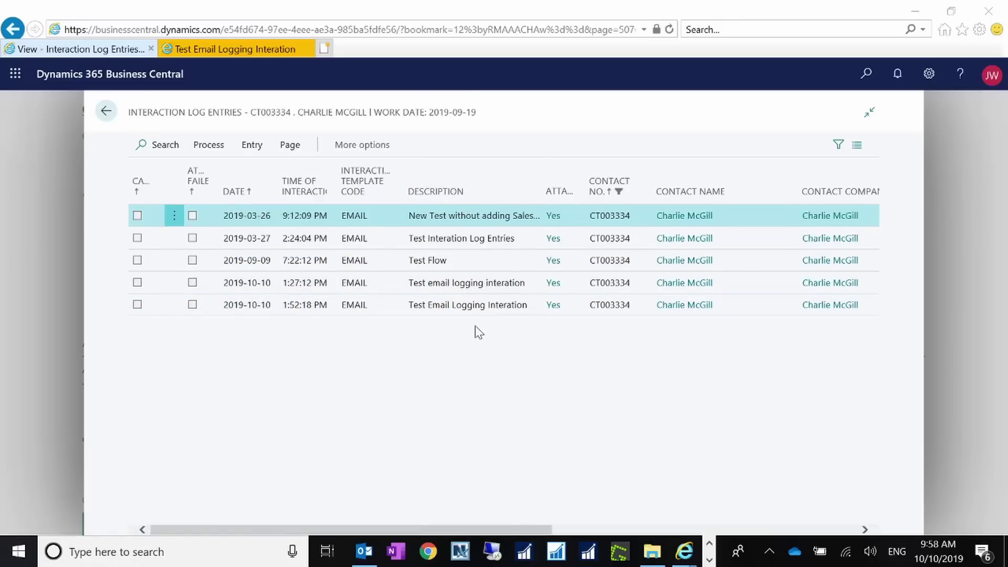
Step: View the email attached to the 1:52:18 PM "Test Email Logging Interation" entry and close it again
click(406, 306)
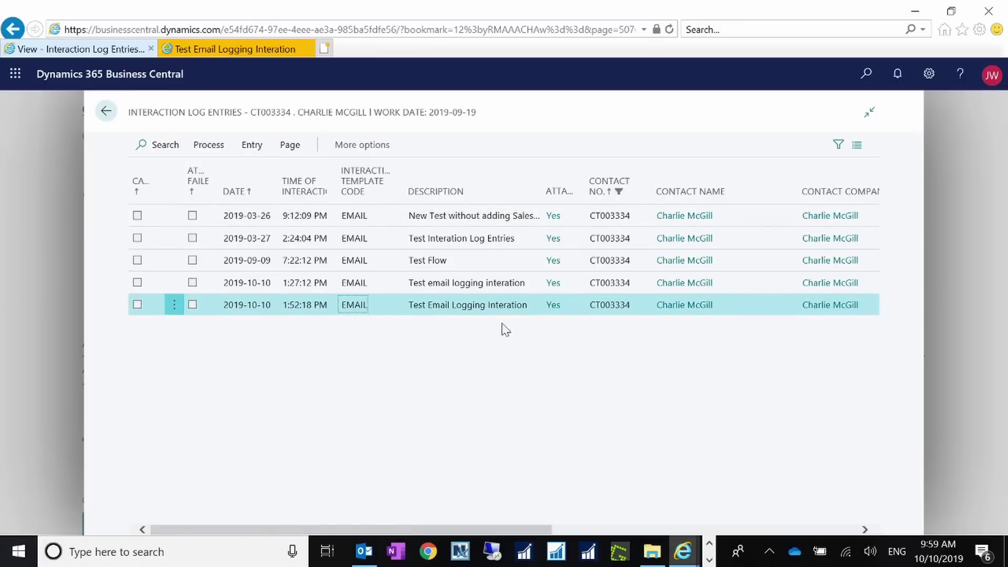
click(552, 309)
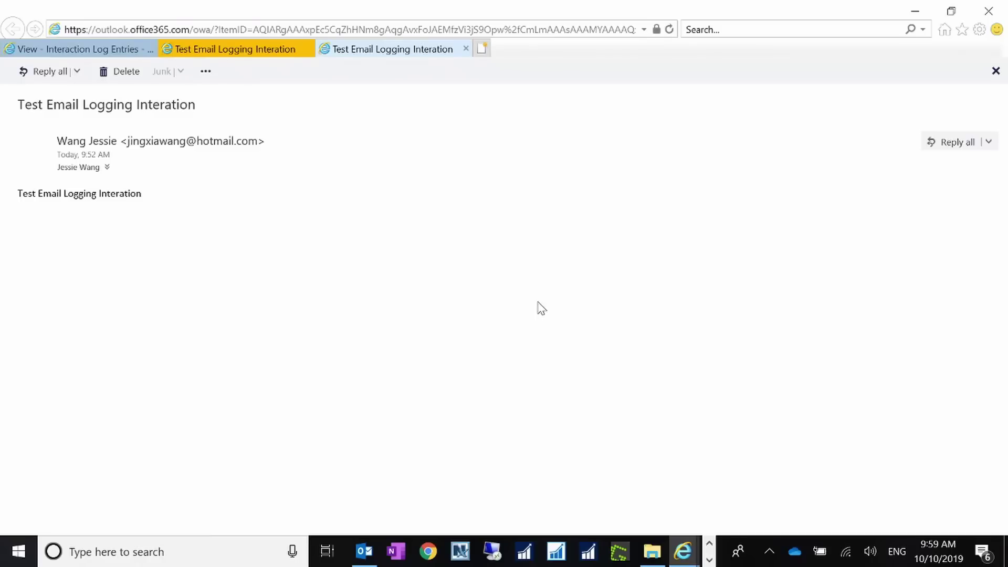
click(466, 48)
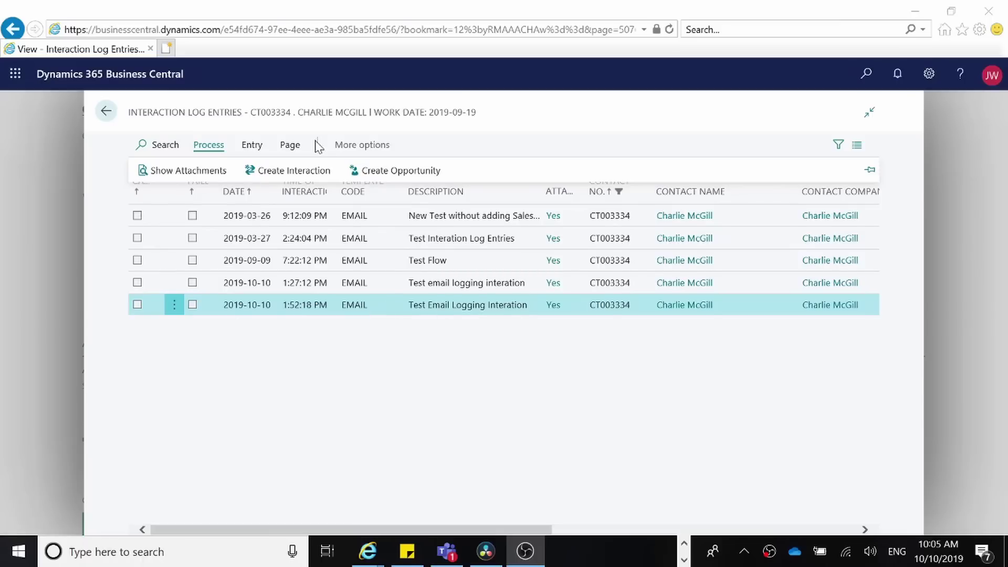
Step: Review the actions for creating an interaction or opportunity from the selected log entry, and close the remaining email page
click(210, 151)
click(210, 151)
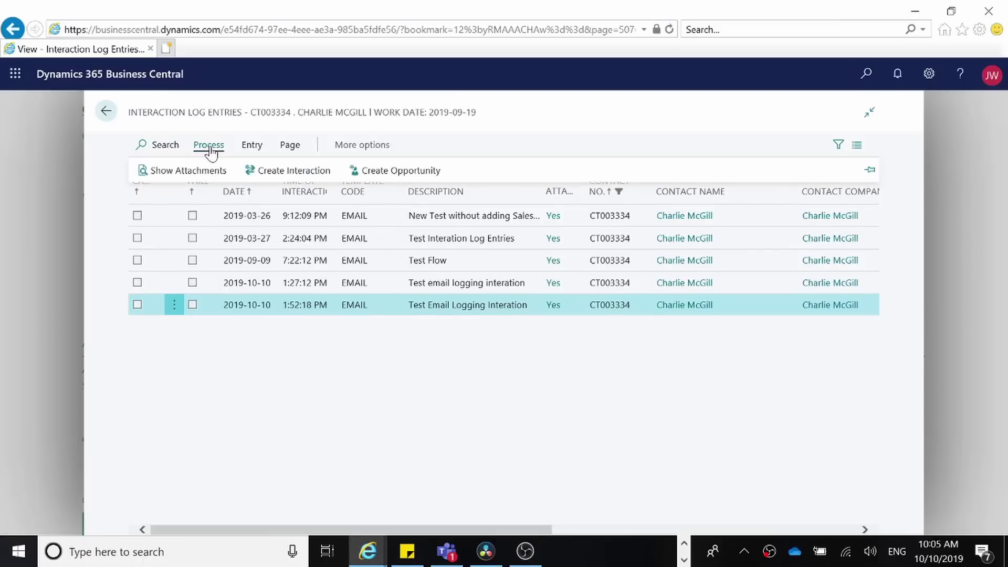
click(424, 174)
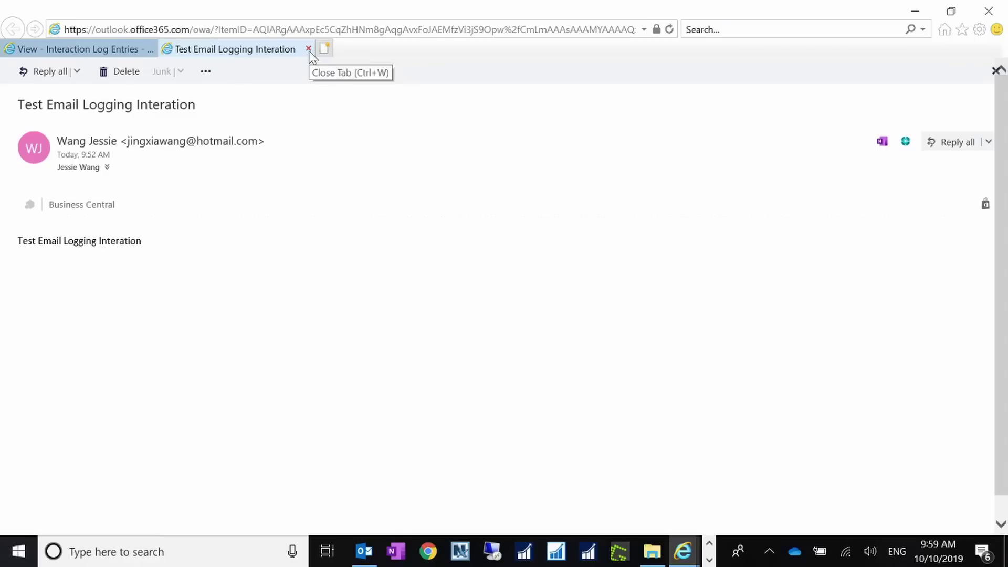
click(309, 50)
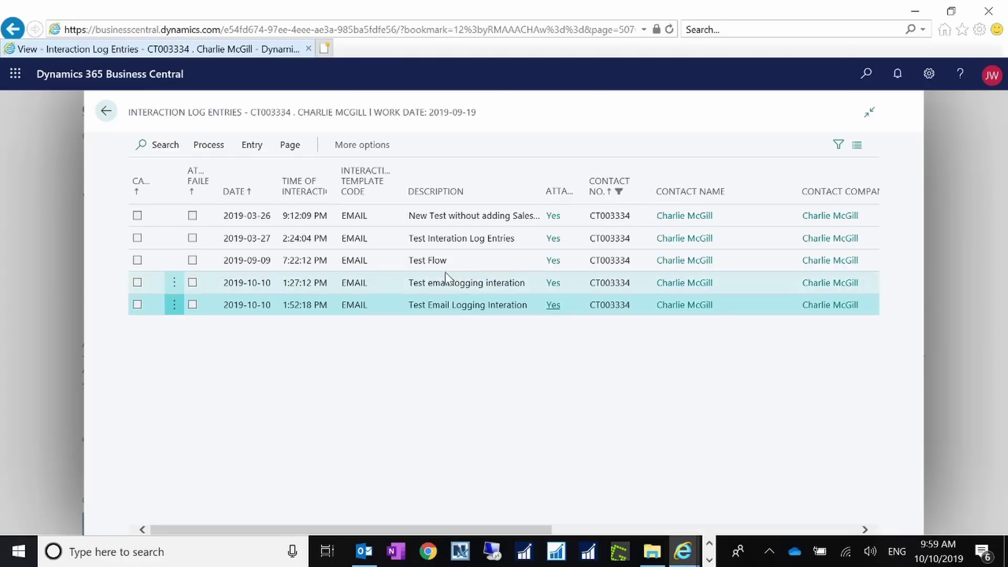